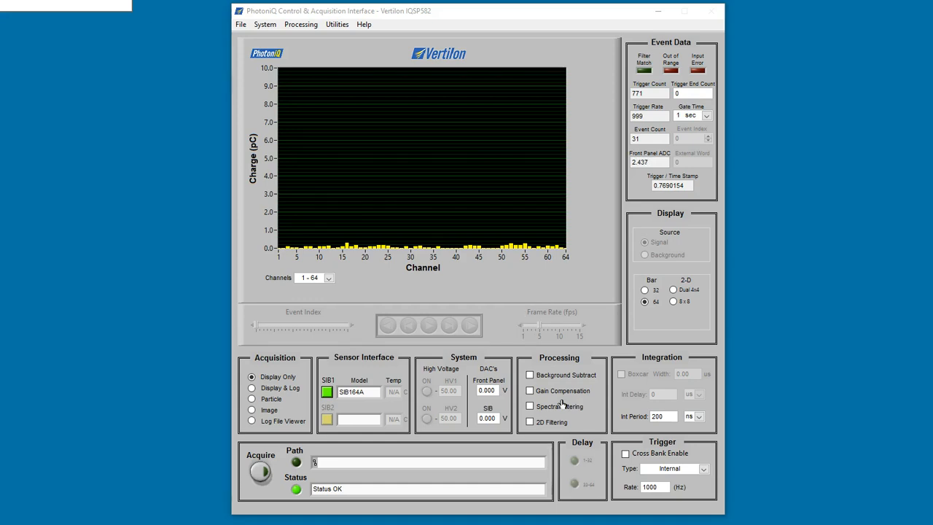
# Step: Examine the Data Format and Trigger/Time Stamp options in the data configuration settings and accept the dialog
pyautogui.click(265, 28)
pyautogui.click(263, 29)
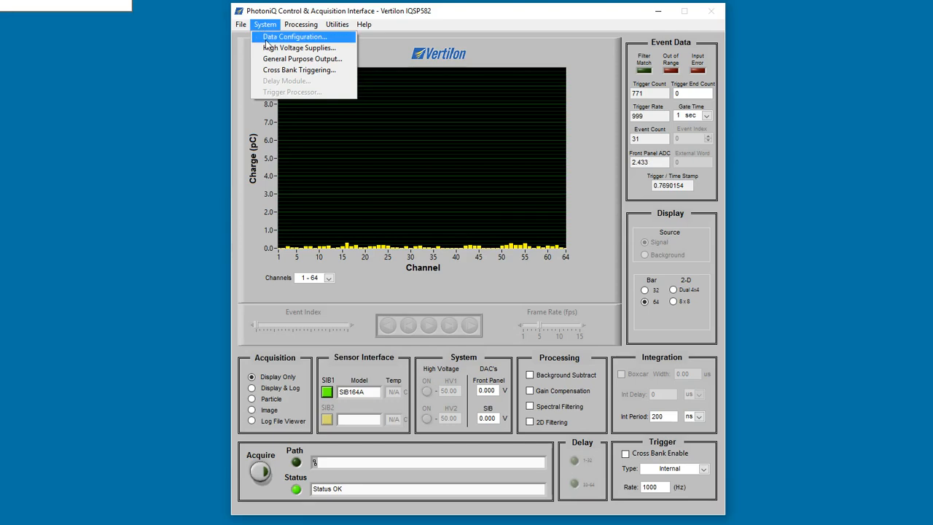
pyautogui.click(266, 39)
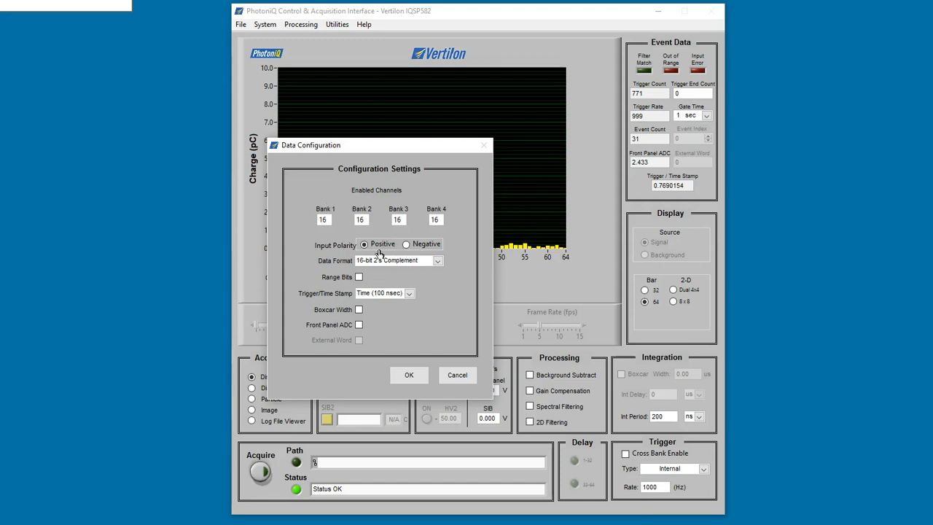
pyautogui.click(438, 261)
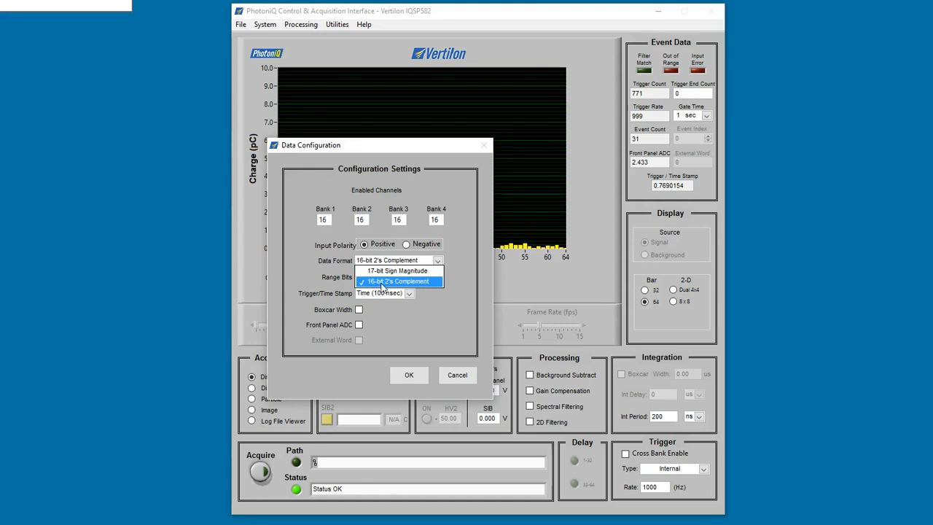
pyautogui.click(461, 256)
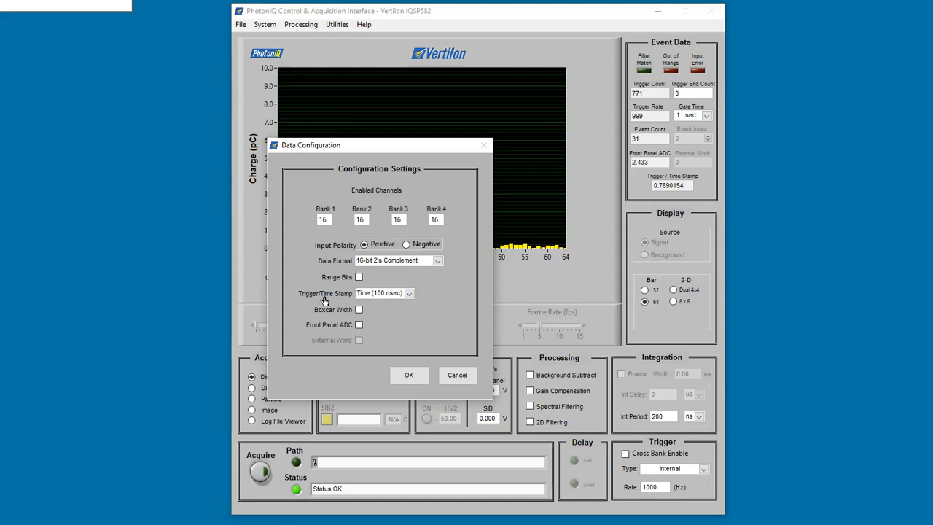
pyautogui.click(410, 294)
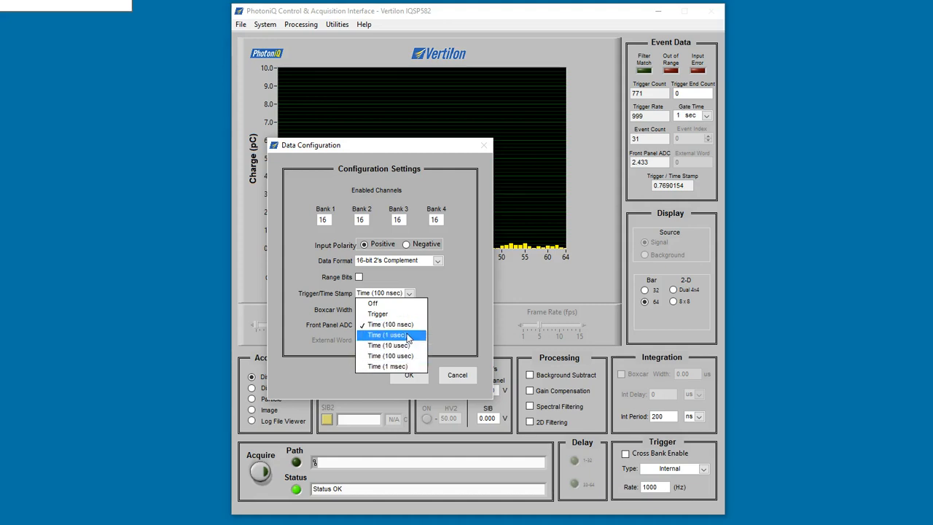
pyautogui.click(457, 301)
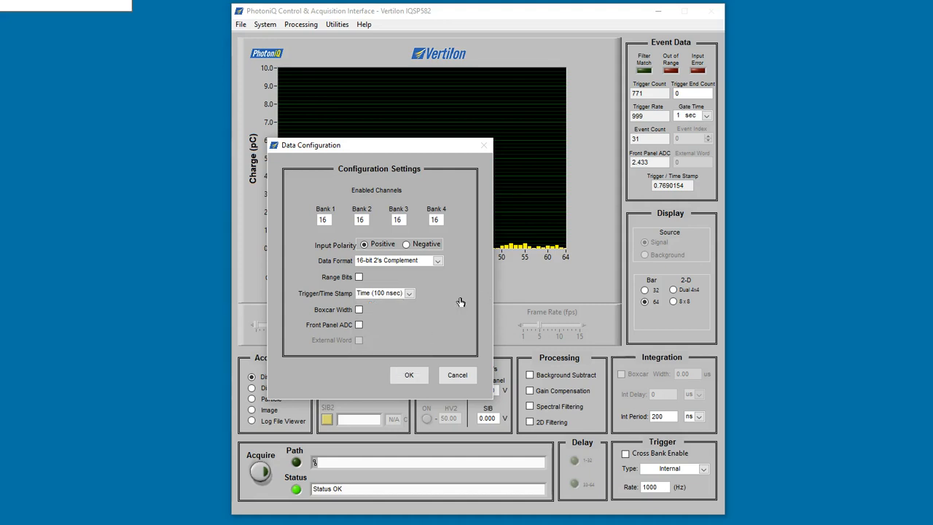
pyautogui.click(414, 375)
# Step: Enable high voltage supply HV1 with a limit of 250 V
pyautogui.click(265, 25)
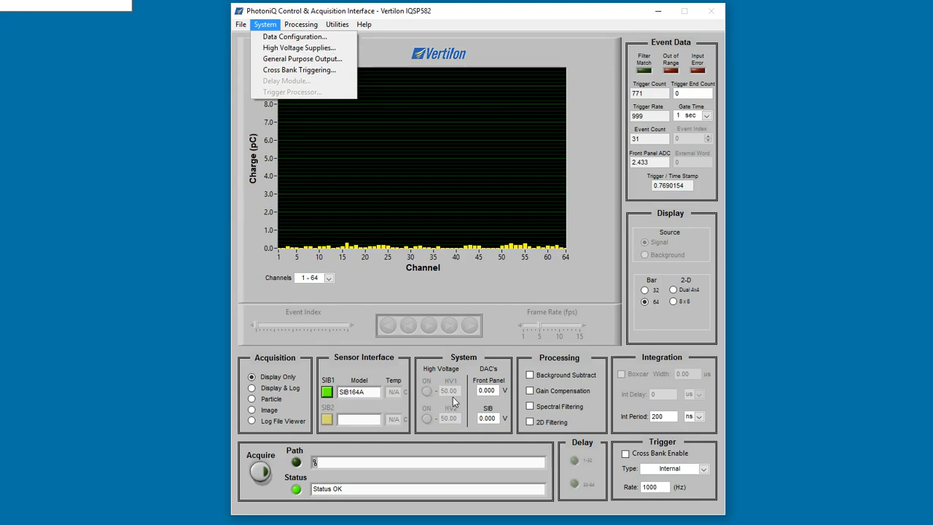
pyautogui.click(314, 49)
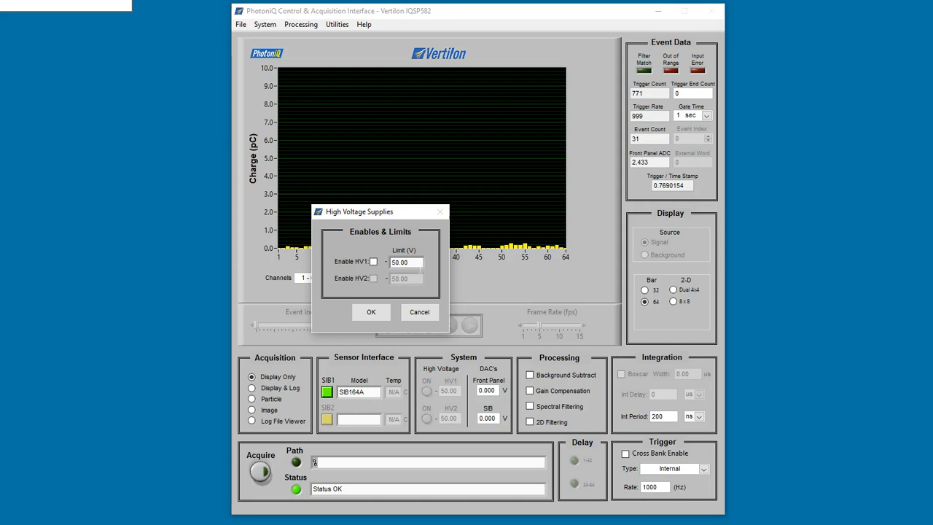
pyautogui.click(374, 262)
pyautogui.doubleClick(426, 269)
pyautogui.write('250')
pyautogui.click(384, 316)
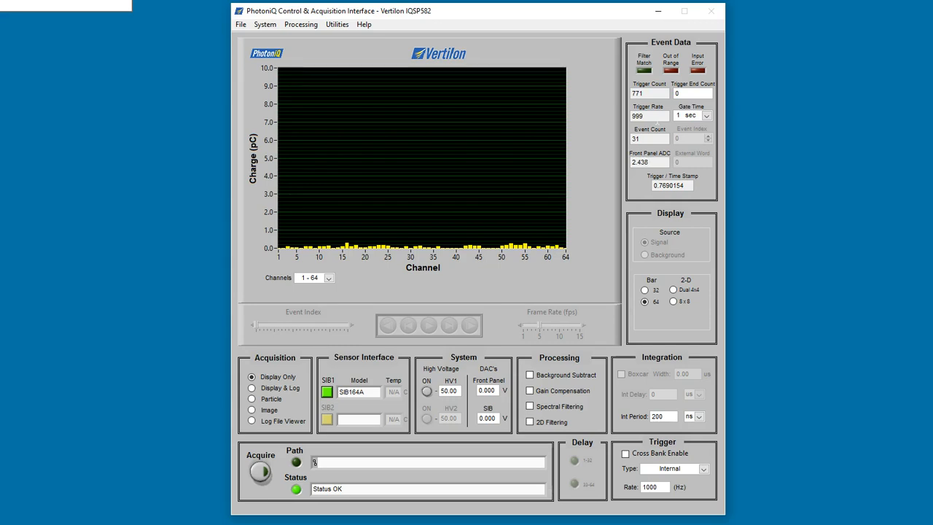
# Step: Check the available gate times and switch the display to a 32-channel bar graph showing channels 1 - 32
pyautogui.click(708, 117)
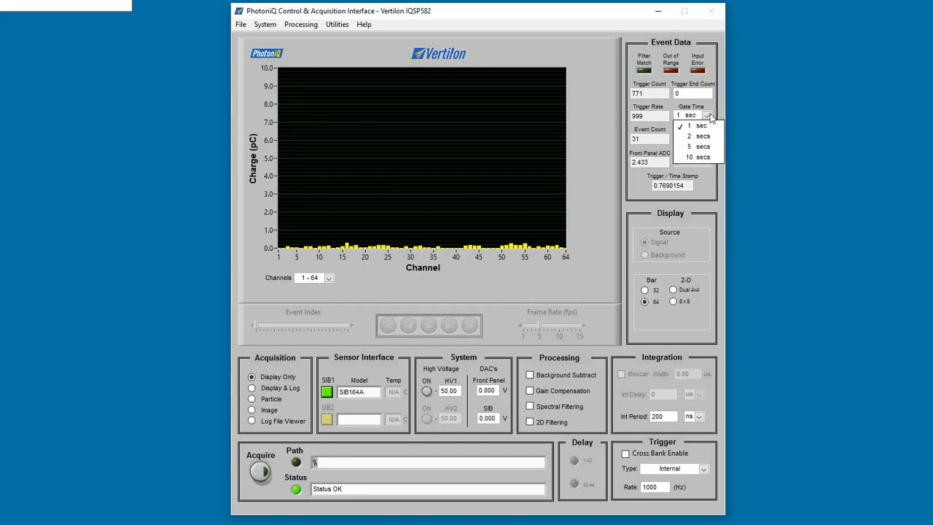
pyautogui.click(708, 117)
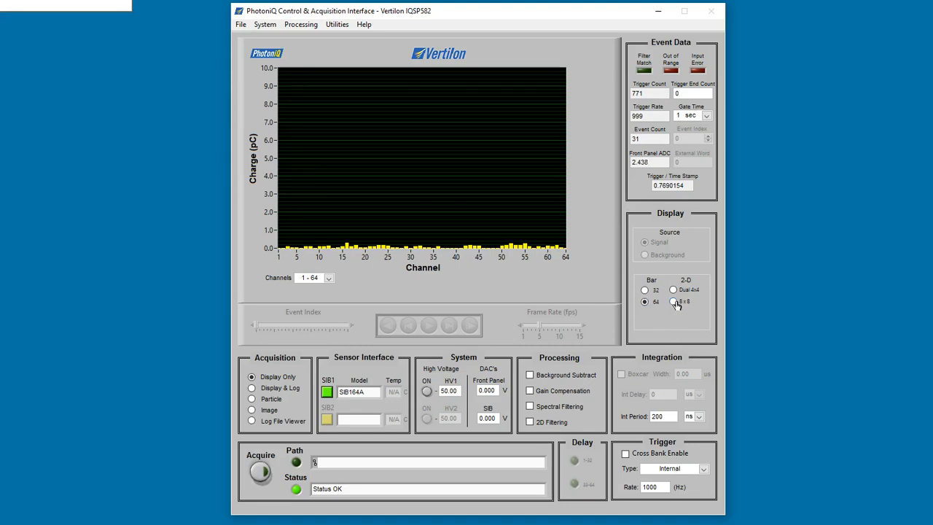
pyautogui.click(645, 291)
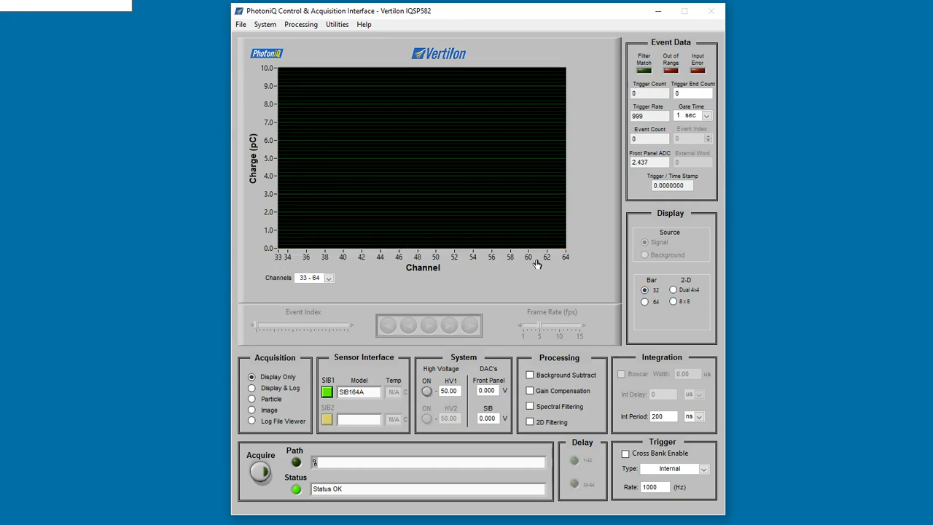
pyautogui.click(329, 281)
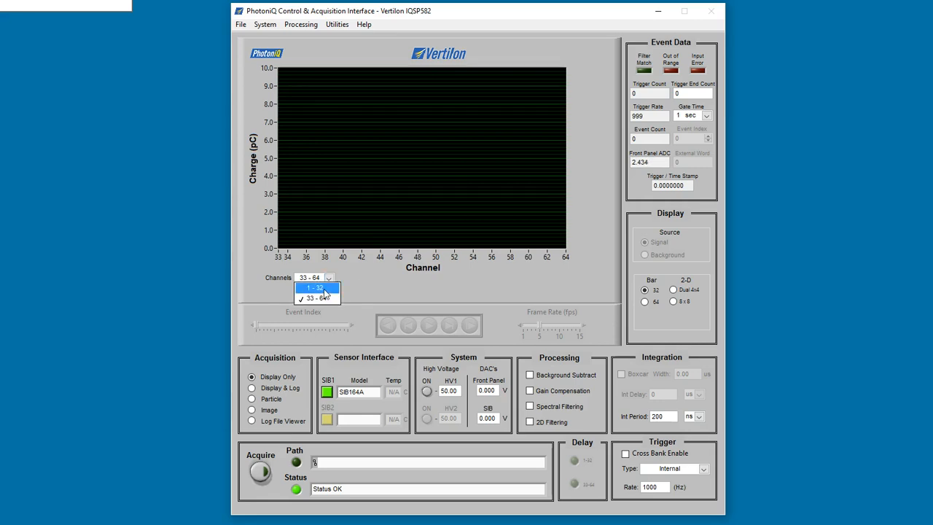
pyautogui.click(321, 290)
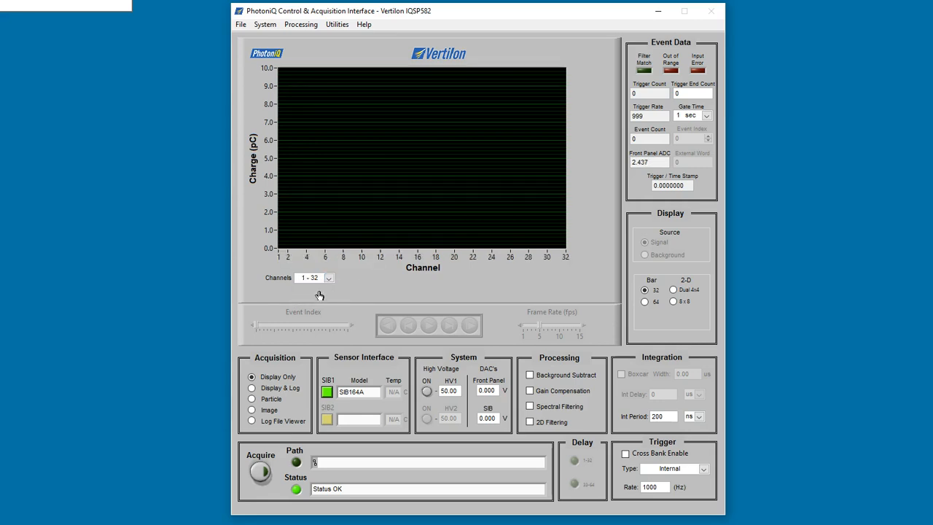
# Step: Try the Dual 4x4 2-D display with its selectable channel groups, and change to the 8 x 8 display
pyautogui.click(674, 290)
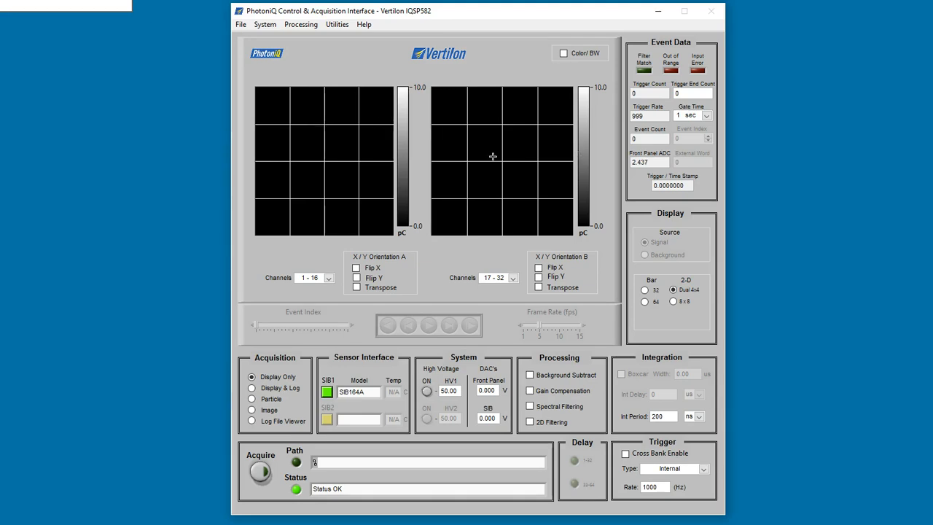
pyautogui.click(329, 279)
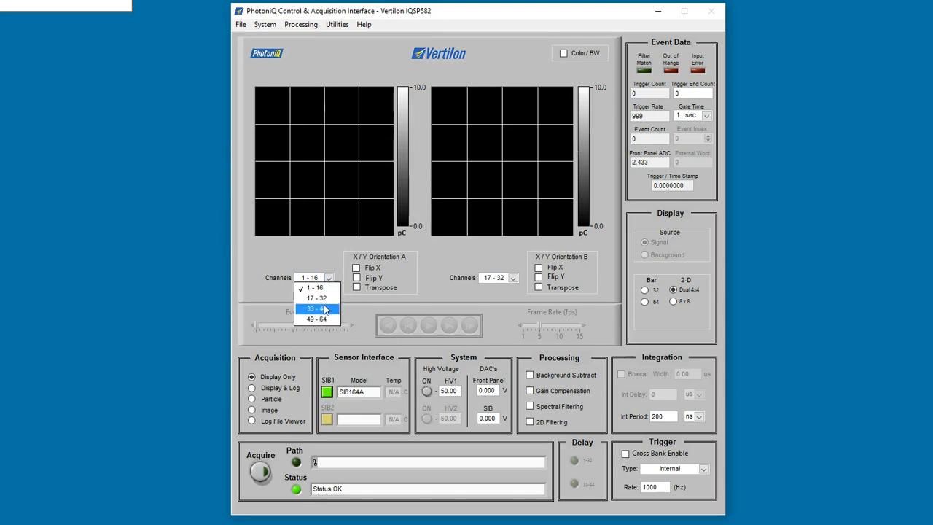
pyautogui.click(445, 272)
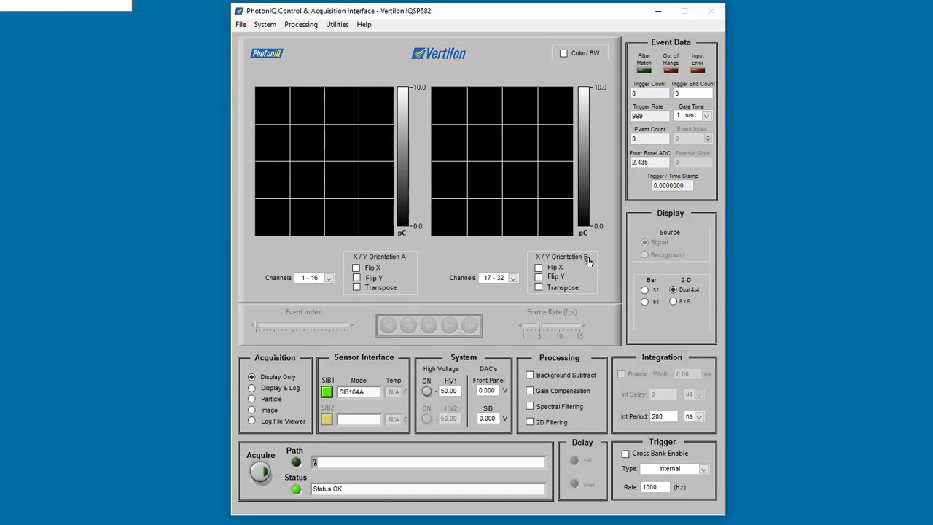
pyautogui.click(675, 303)
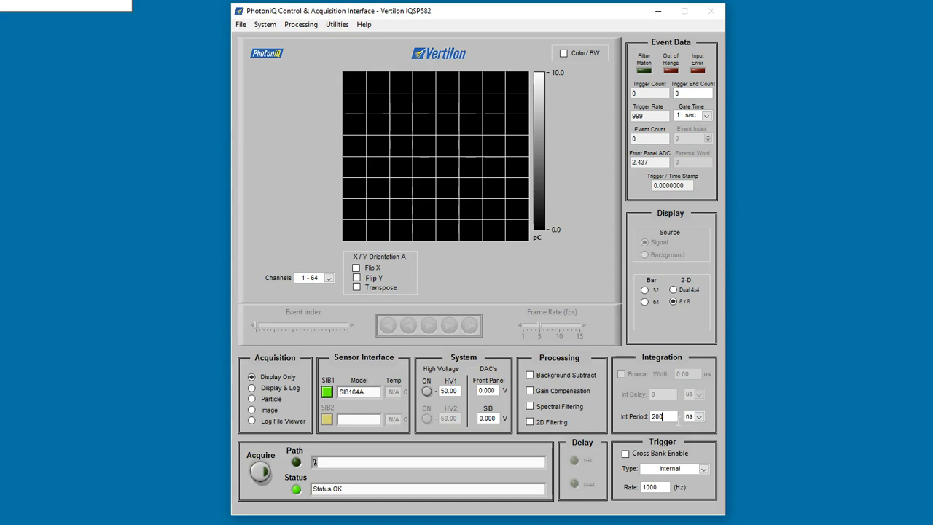
# Step: Set the integration period to 2 us, changing the unit from nanoseconds to microseconds
pyautogui.press('Return')
pyautogui.click(700, 418)
pyautogui.click(702, 435)
pyautogui.click(662, 416)
pyautogui.press('BackSpace')
# Step: Try the External and Pre-Trigger trigger types, and return the trigger type to Internal
pyautogui.click(704, 470)
pyautogui.click(689, 480)
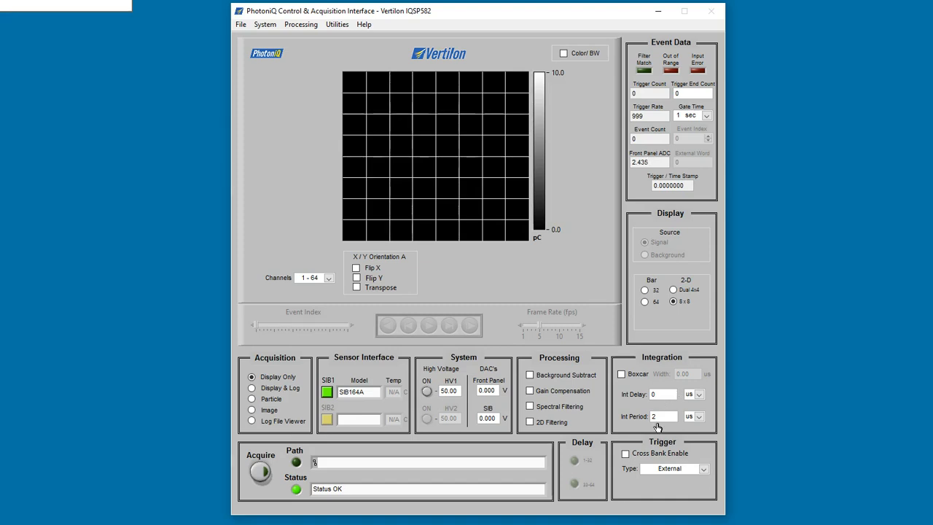
pyautogui.click(705, 470)
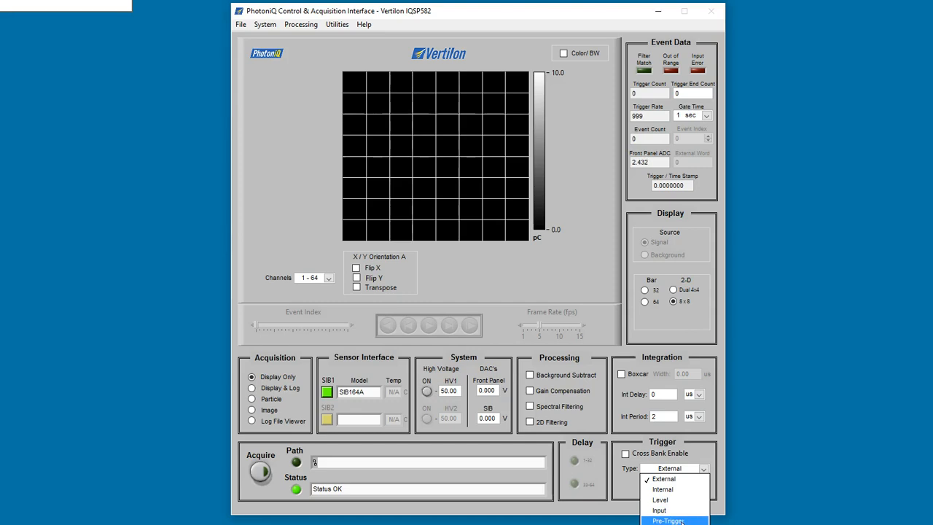
pyautogui.click(667, 520)
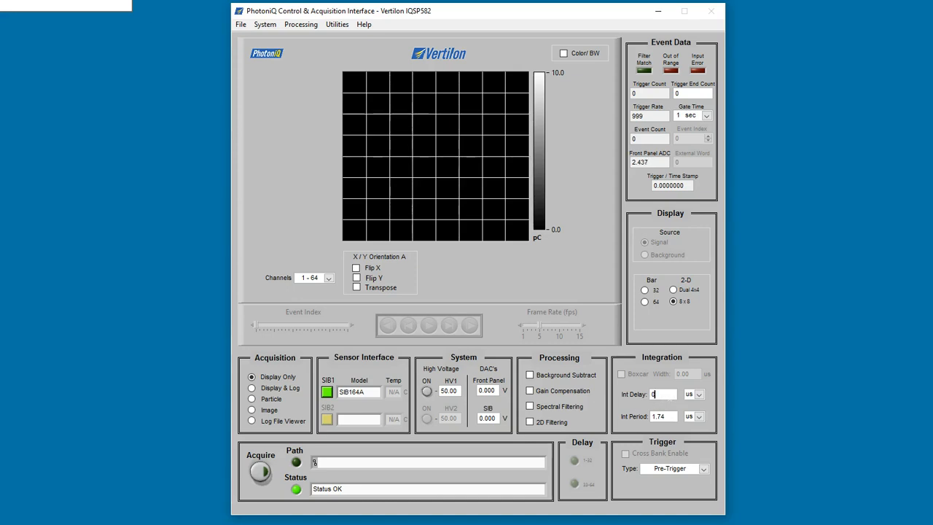
pyautogui.click(703, 468)
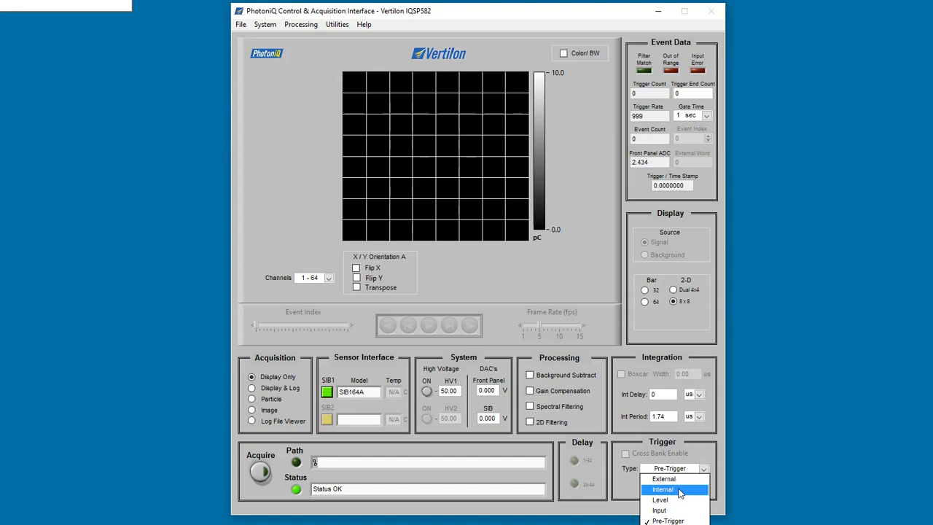
pyautogui.click(678, 490)
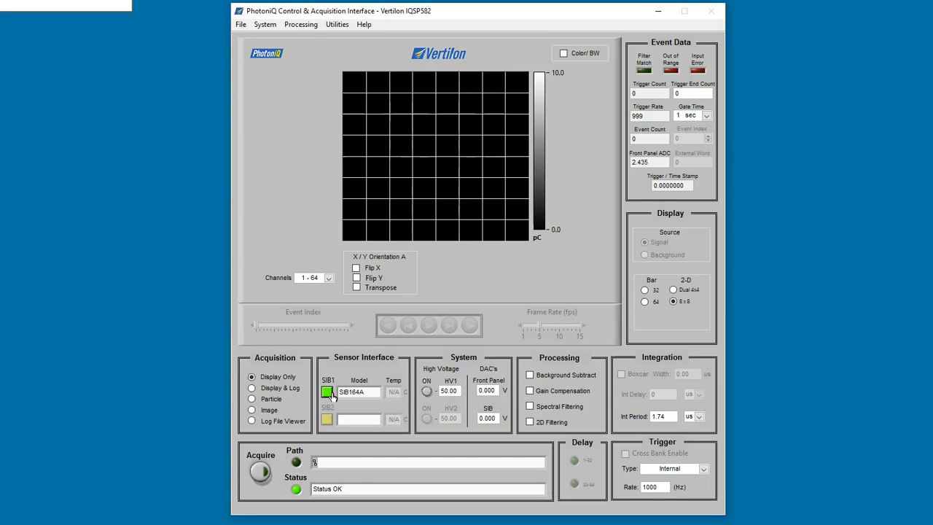
# Step: Configure SIB1 with Medium Low preamp gain, trying the Constant Fraction and Zero Slope discriminators before setting the discriminator to Off
pyautogui.click(328, 393)
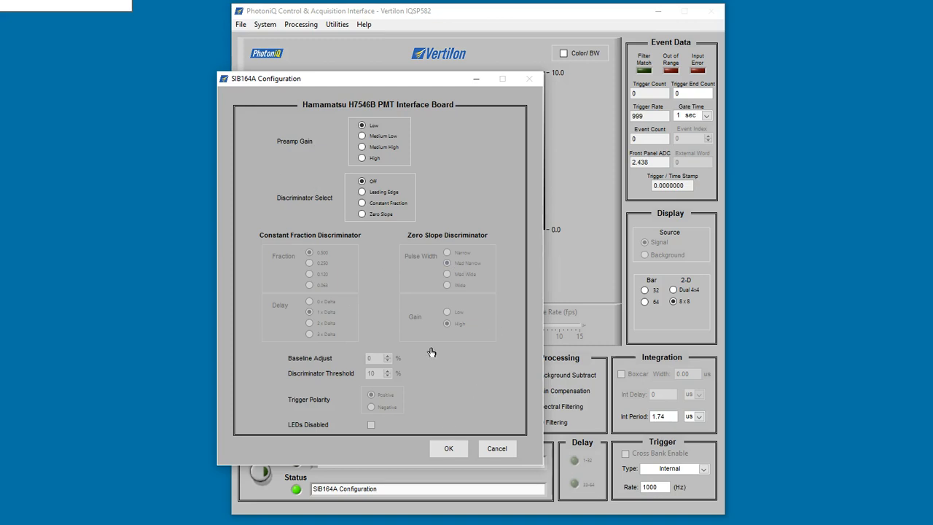
pyautogui.click(365, 137)
pyautogui.click(363, 204)
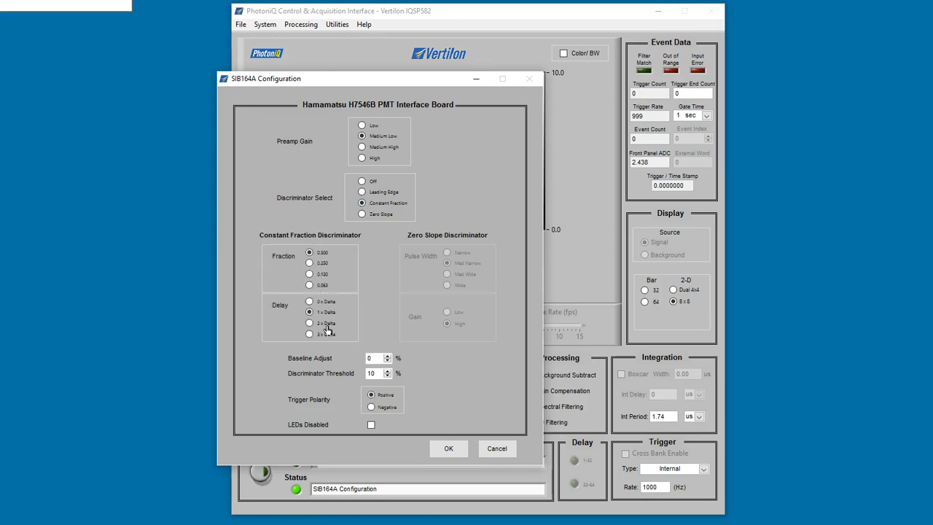
pyautogui.click(367, 216)
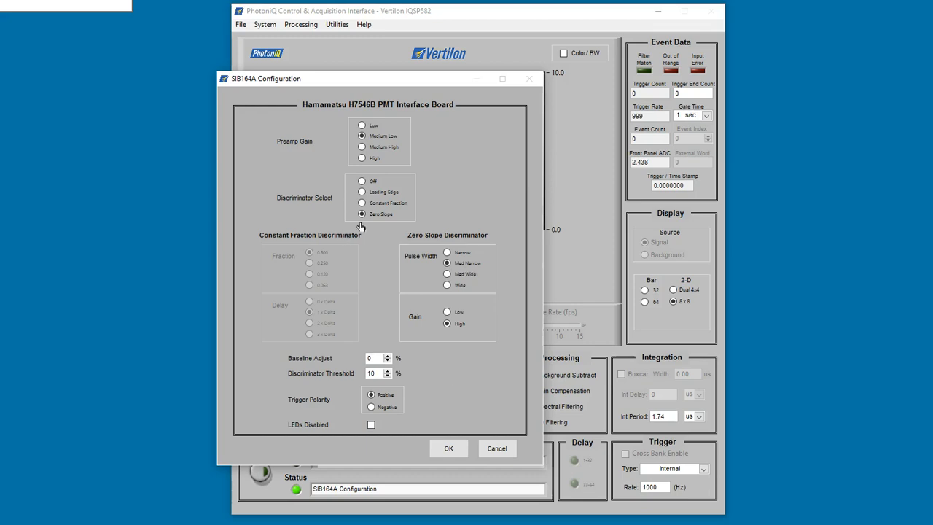
pyautogui.click(363, 182)
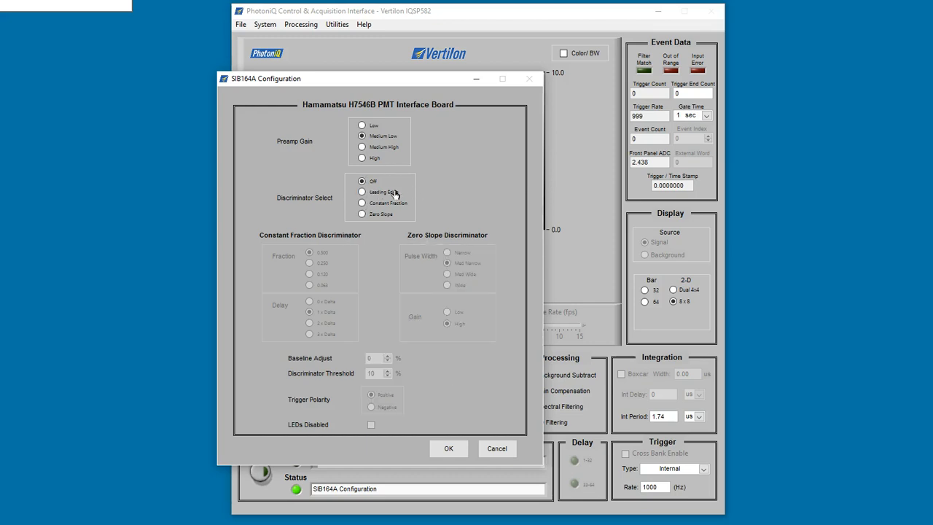
pyautogui.click(449, 448)
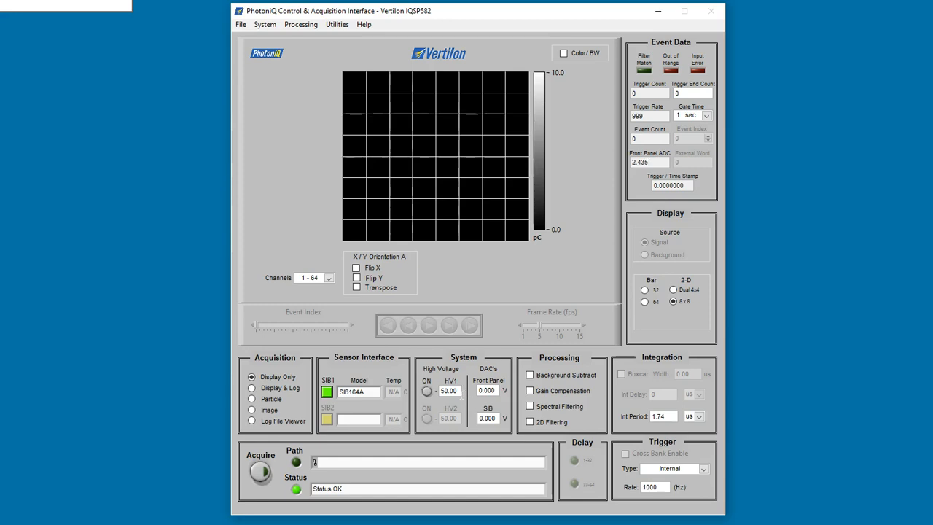
# Step: Set the HV1 voltage to 250 V and switch the display to the 64-channel bar graph
pyautogui.doubleClick(452, 390)
pyautogui.press('BackSpace')
pyautogui.click(648, 302)
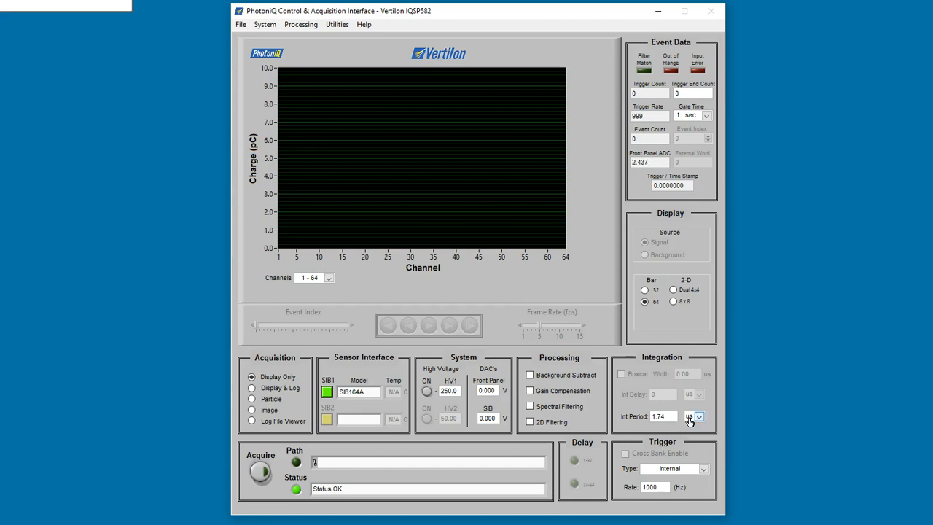
# Step: With the integration period set to 2 us, turn on HV1 and start the acquisition
pyautogui.doubleClick(658, 416)
pyautogui.write('2')
pyautogui.click(428, 393)
pyautogui.click(264, 475)
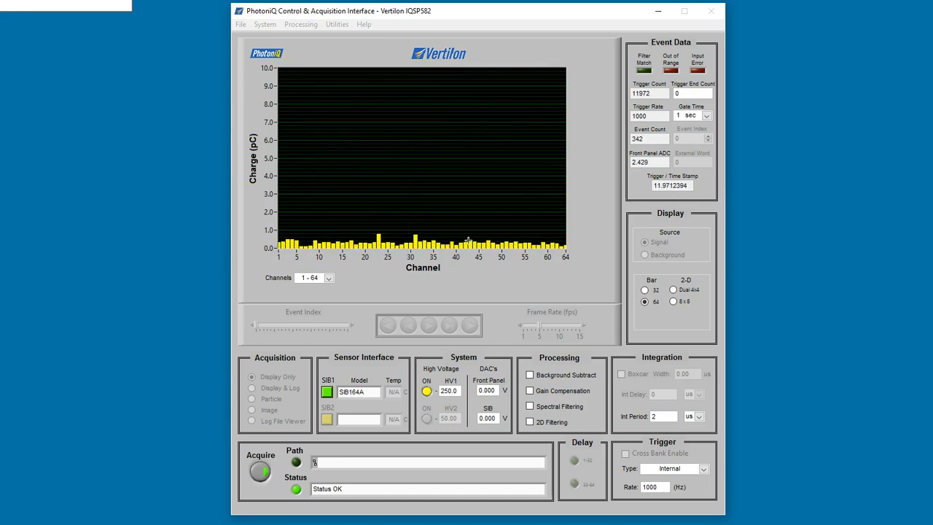
# Step: Set the integration period to 4 us and compare the 8 x 8 display with the 64-channel bar graph
pyautogui.click(675, 301)
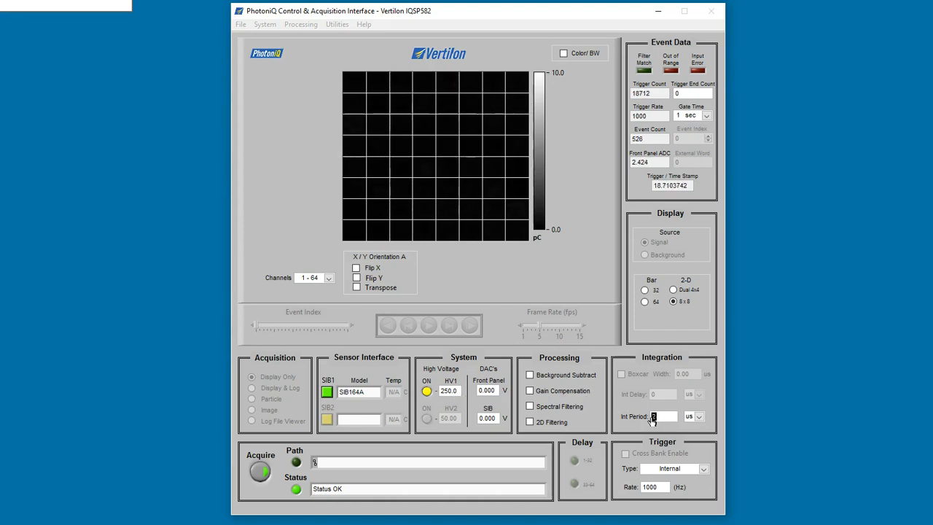
pyautogui.write('4')
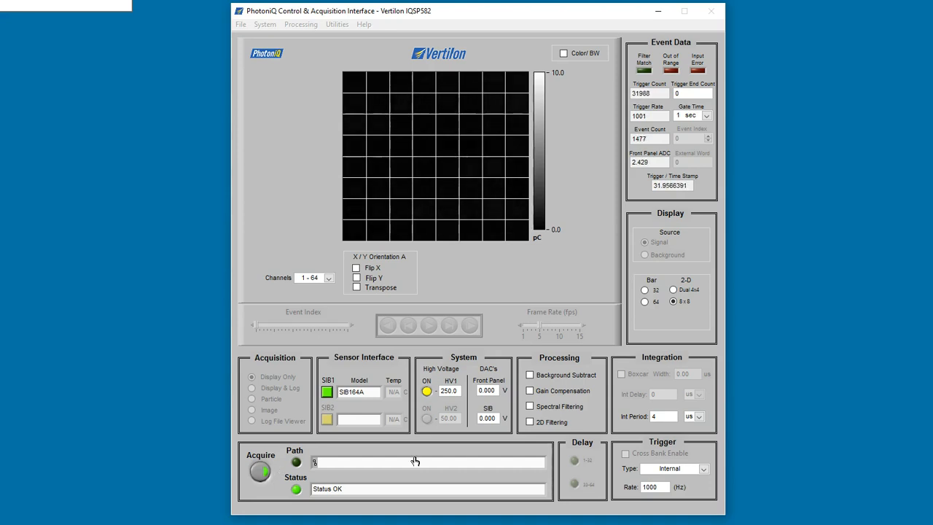
pyautogui.click(646, 302)
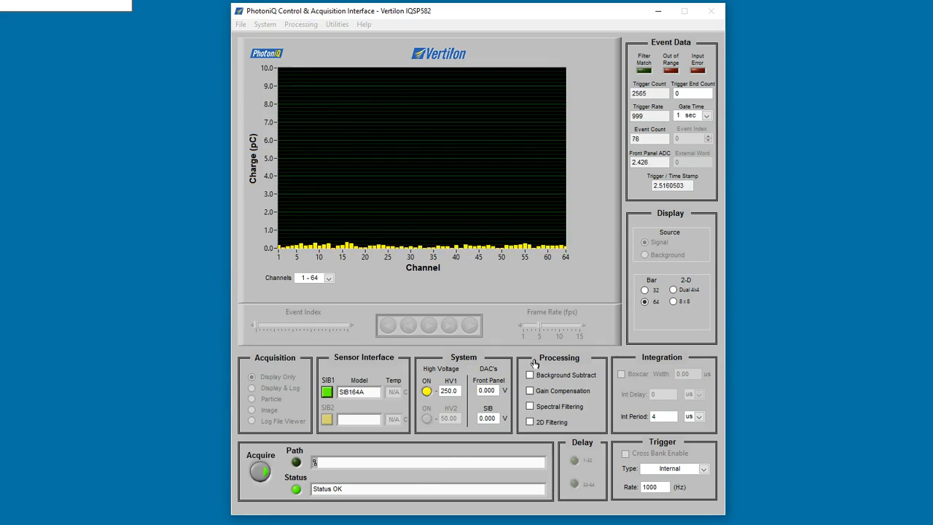
# Step: Switch to the 8 x 8 display and set the maximum of its charge scale to 1.0 pC
pyautogui.click(674, 301)
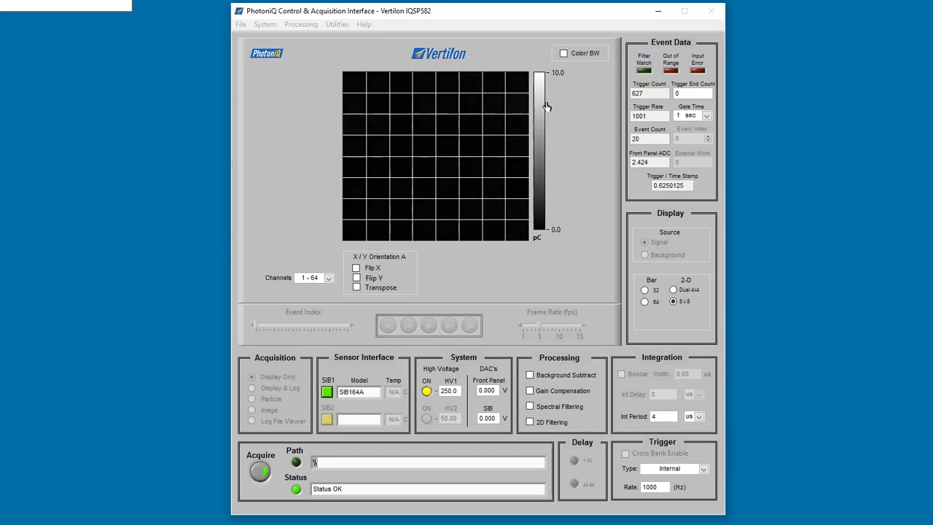
pyautogui.press('Delete')
pyautogui.press('Return')
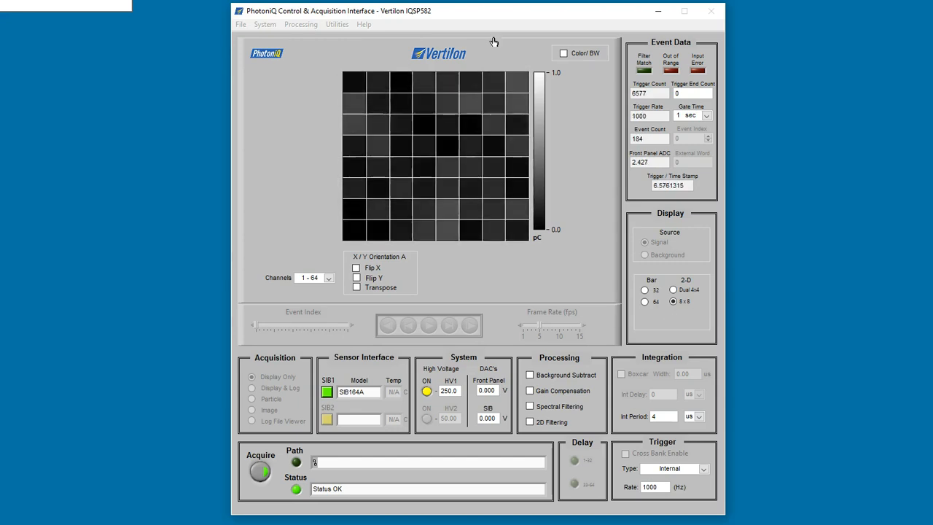
# Step: Switch to the 64-channel bar graph and stop the live acquisition
pyautogui.click(648, 301)
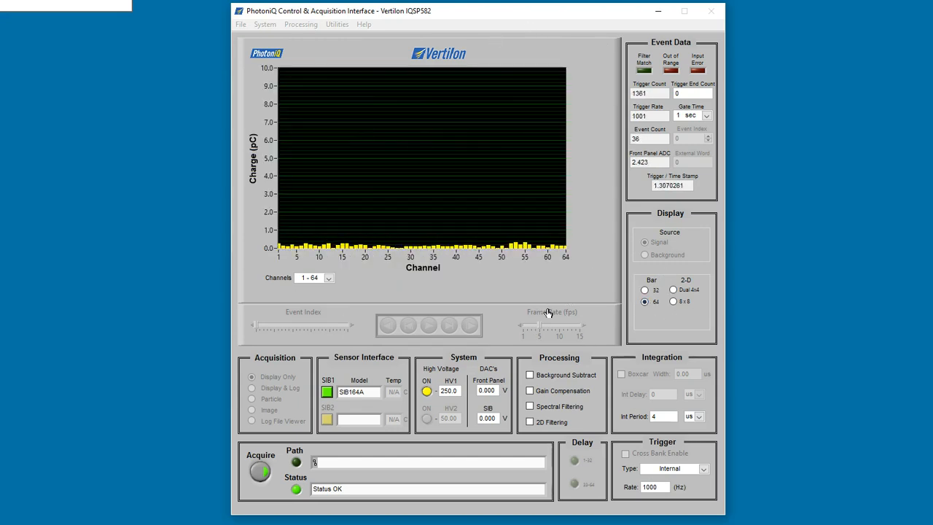
pyautogui.click(266, 472)
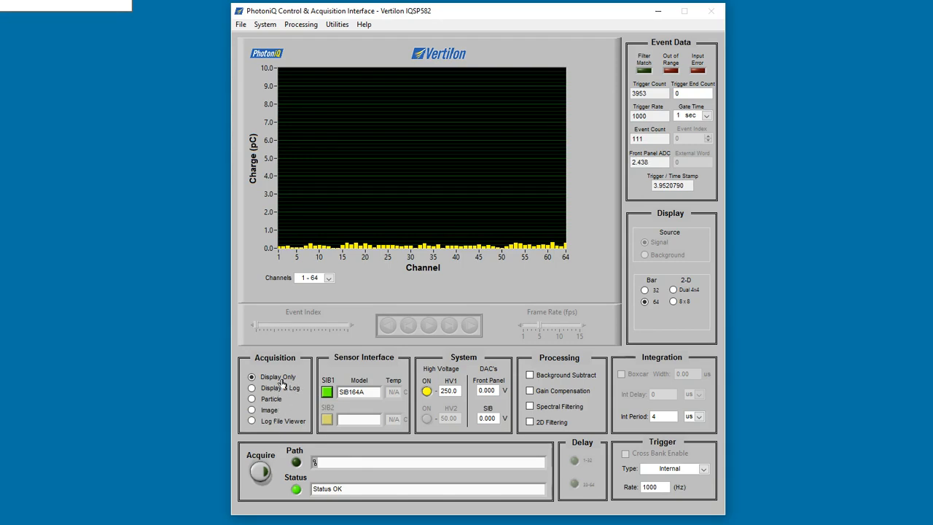
# Step: Acquire data in Image mode with a trigger end count of 10000, replacing PhotoniQ.log on the Desktop, and end the acquisition
pyautogui.click(253, 410)
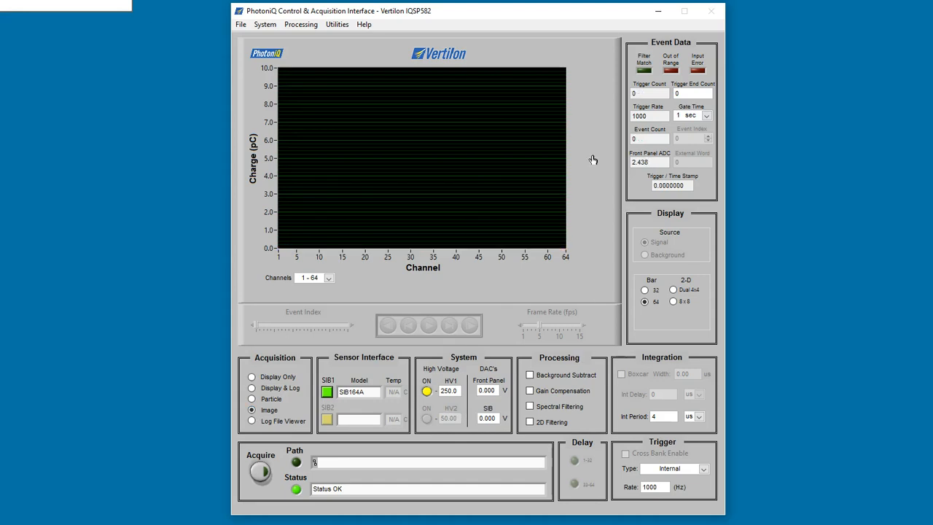
pyautogui.doubleClick(678, 92)
pyautogui.click(263, 478)
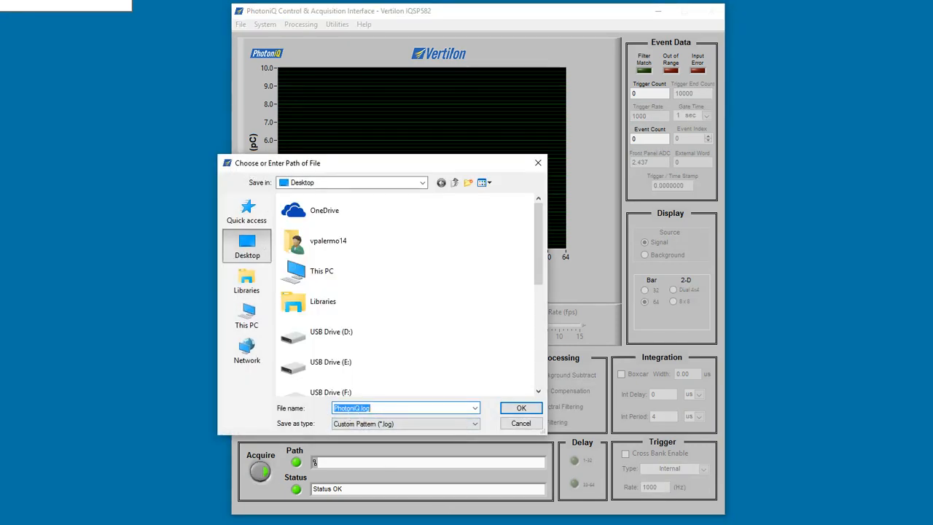
pyautogui.click(521, 410)
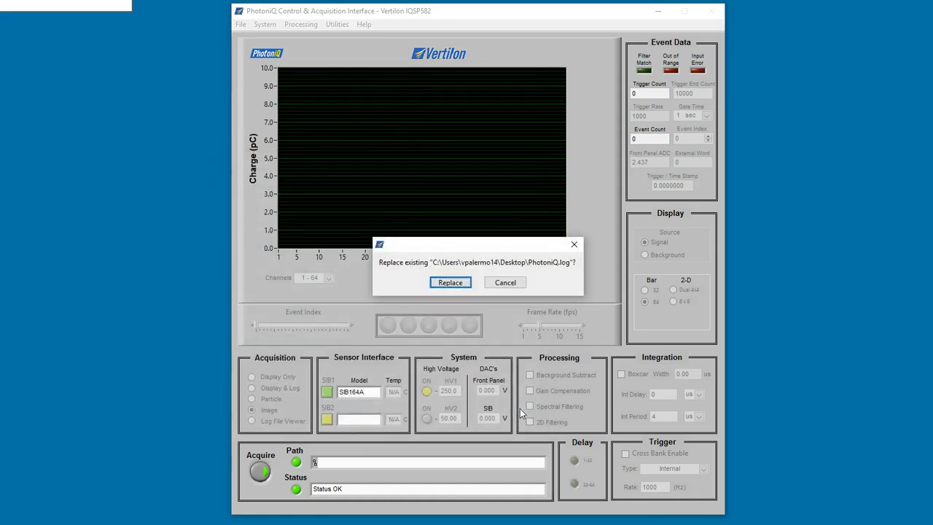
pyautogui.click(451, 283)
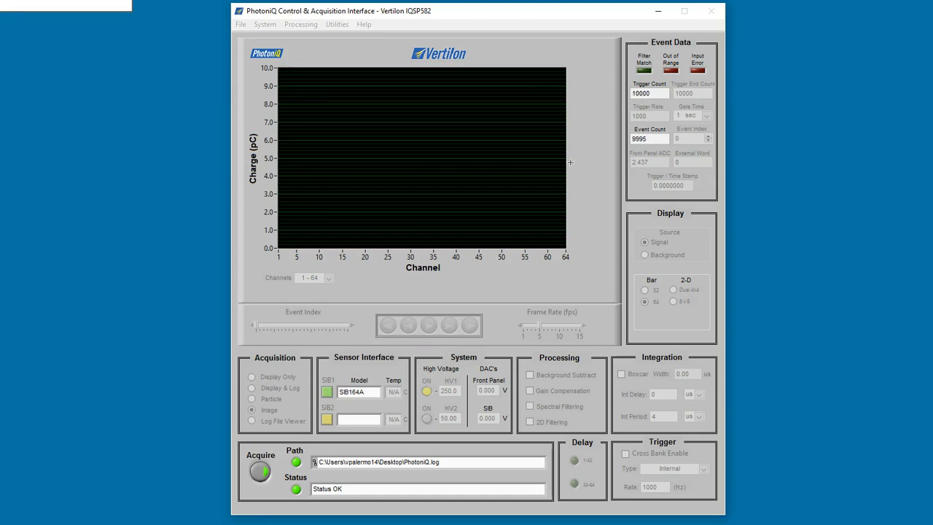
pyautogui.click(262, 474)
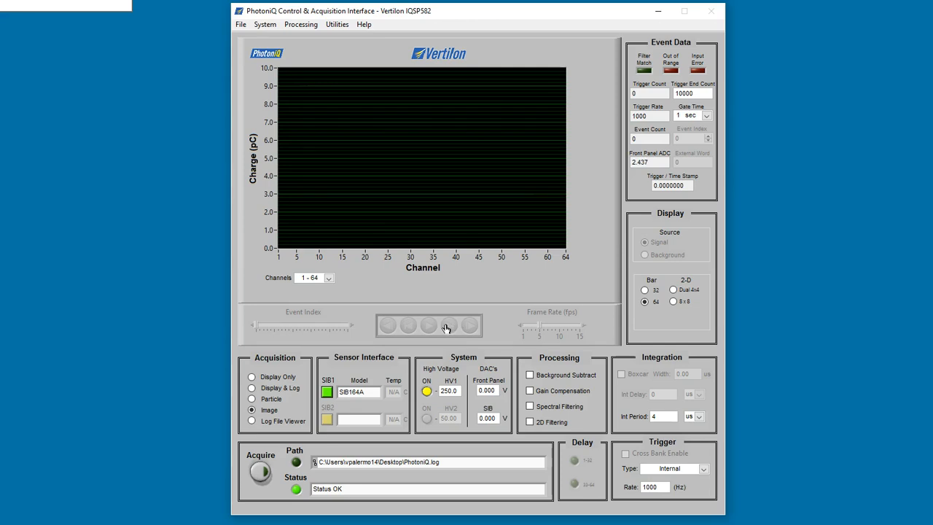
# Step: Open PhotoniQ.log from the Desktop in the Log File Viewer
pyautogui.click(252, 421)
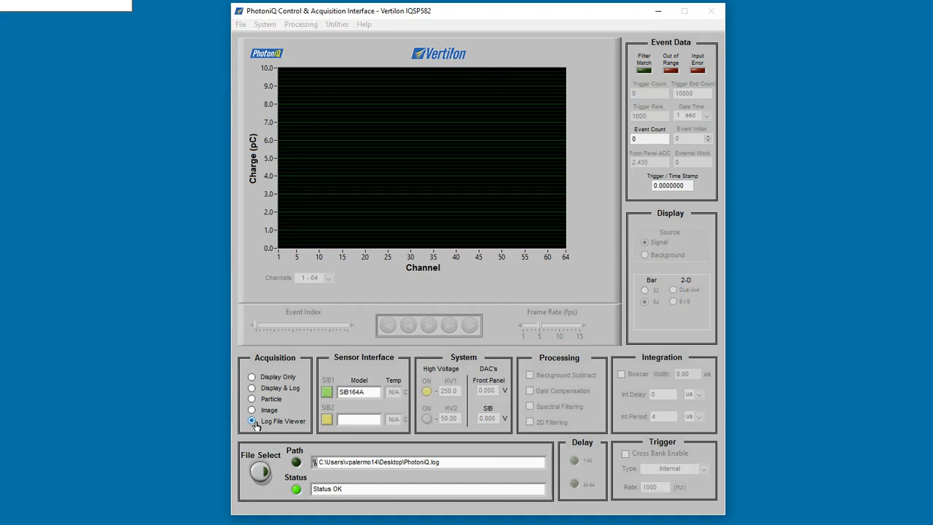
pyautogui.click(260, 472)
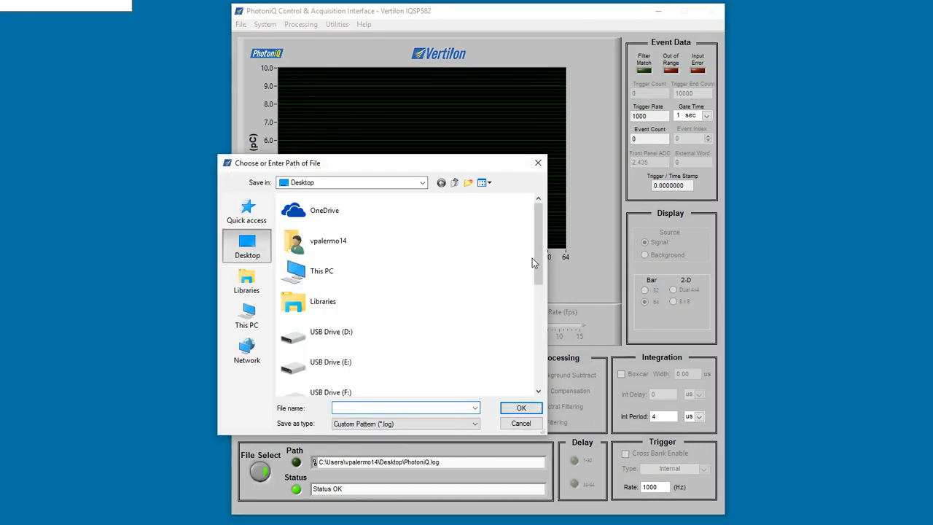
pyautogui.moveTo(534, 259); pyautogui.dragTo(541, 380)
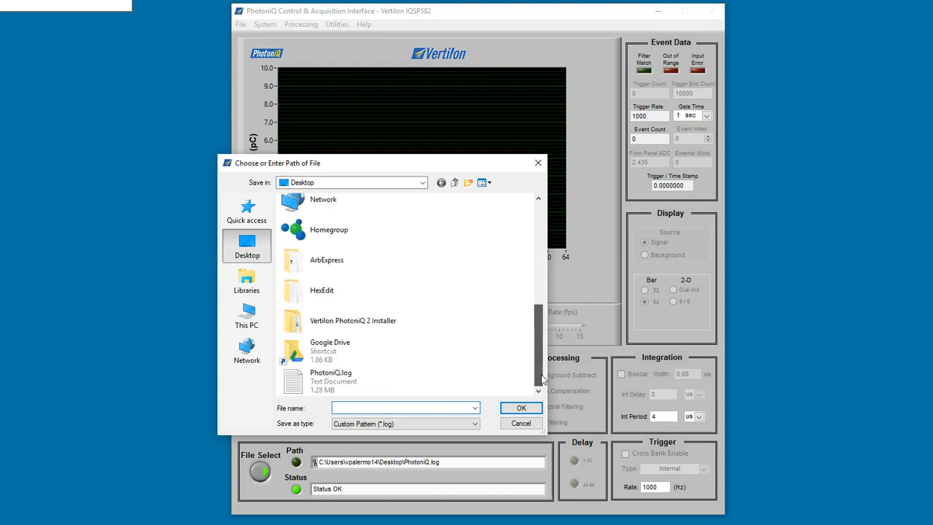
pyautogui.click(354, 379)
pyautogui.click(518, 409)
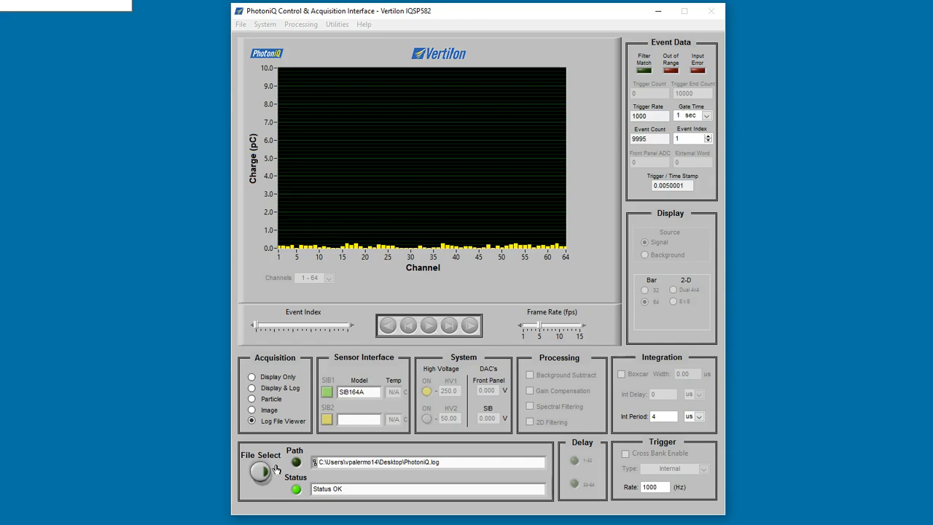
# Step: Play back the logged events, raise the frame rate to about 13 fps and move the event index to about 7900
pyautogui.click(431, 326)
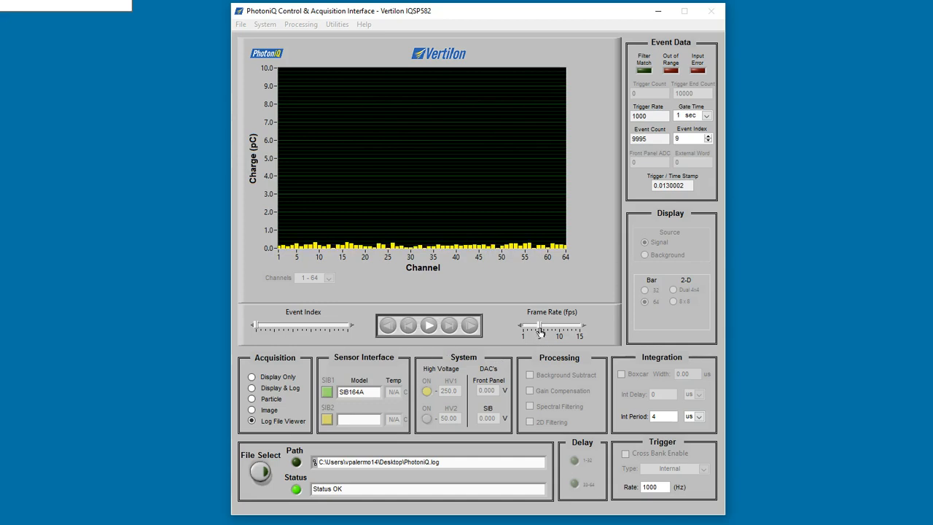
pyautogui.moveTo(540, 332); pyautogui.dragTo(576, 328)
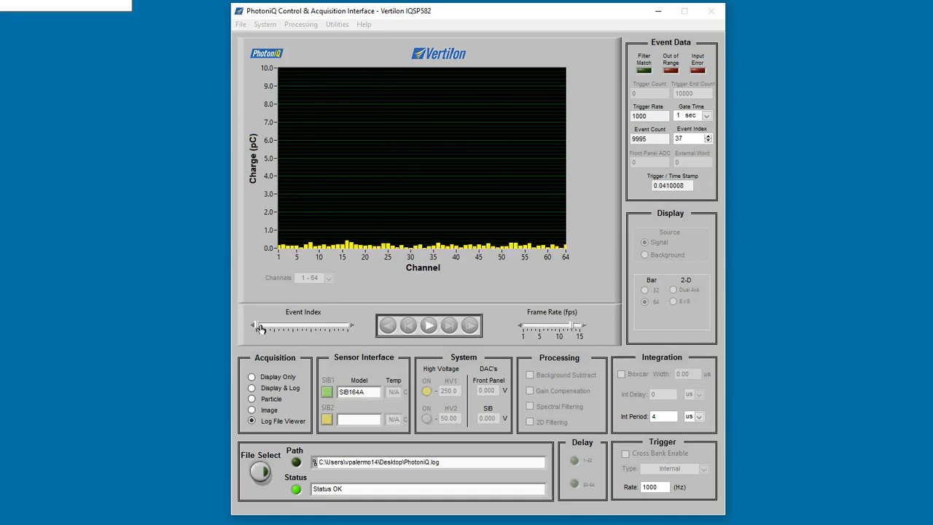
pyautogui.moveTo(260, 328); pyautogui.dragTo(333, 328)
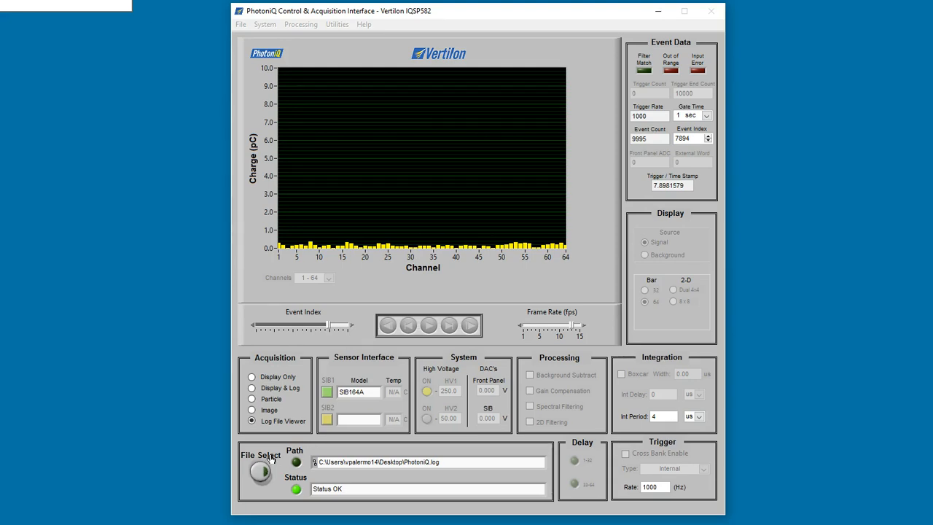
# Step: Return to Display Only mode and set the trigger rate to 200000 Hz and the trigger end count to 500000
pyautogui.click(252, 378)
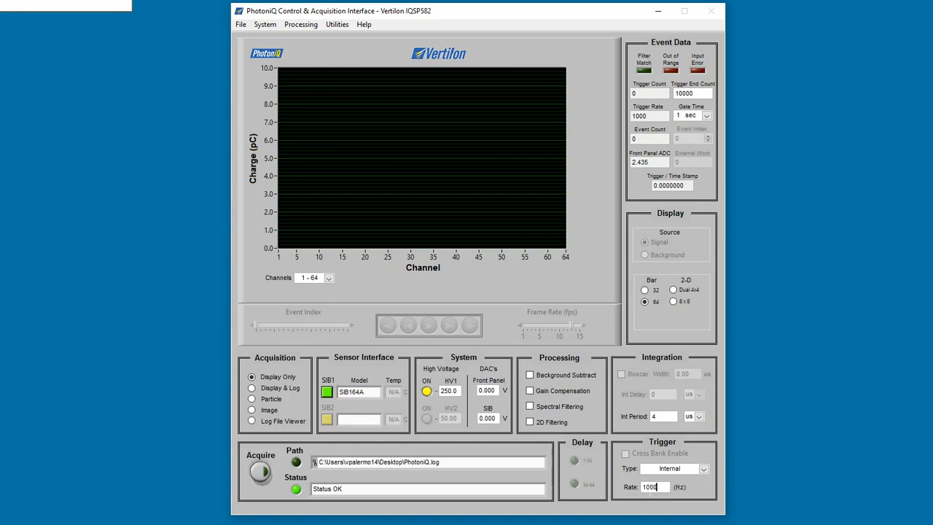
pyautogui.doubleClick(652, 487)
pyautogui.write('200000')
pyautogui.moveTo(692, 94); pyautogui.dragTo(676, 93)
pyautogui.write('5')
# Step: Record a new Image mode acquisition to PhotoniQ.log on the Desktop, replacing the existing file, and end it after the last trigger
pyautogui.click(252, 411)
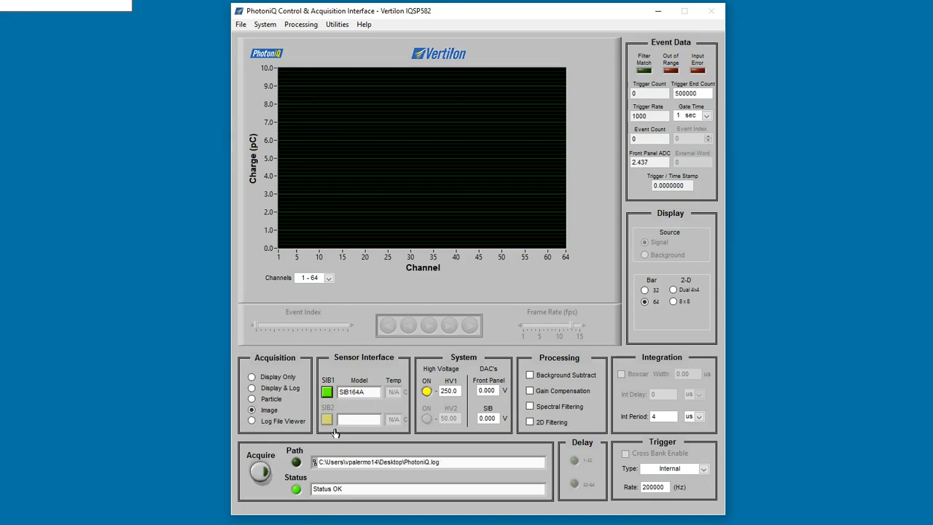
pyautogui.click(262, 472)
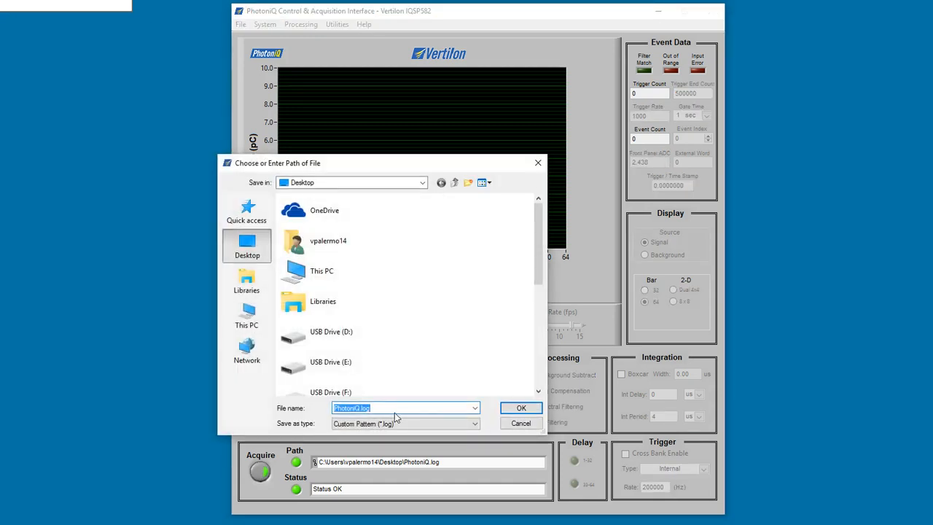
pyautogui.click(520, 411)
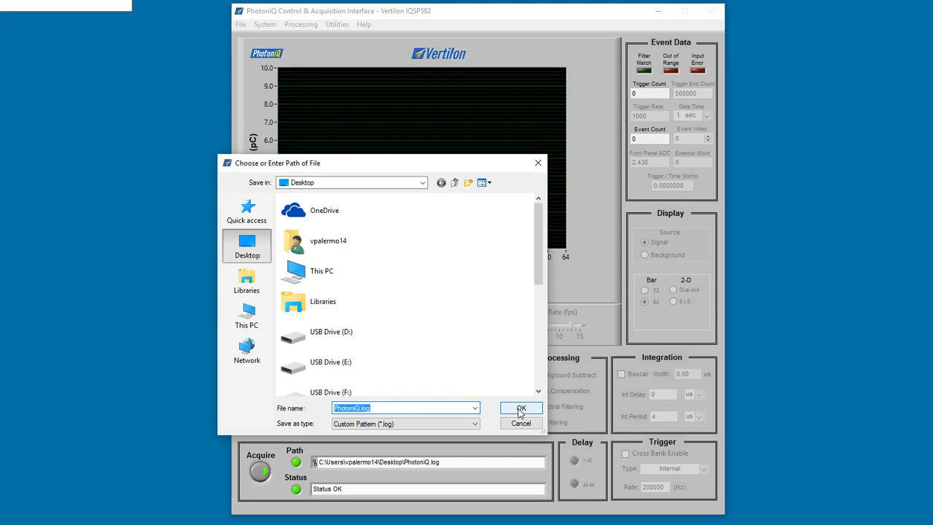
pyautogui.click(520, 410)
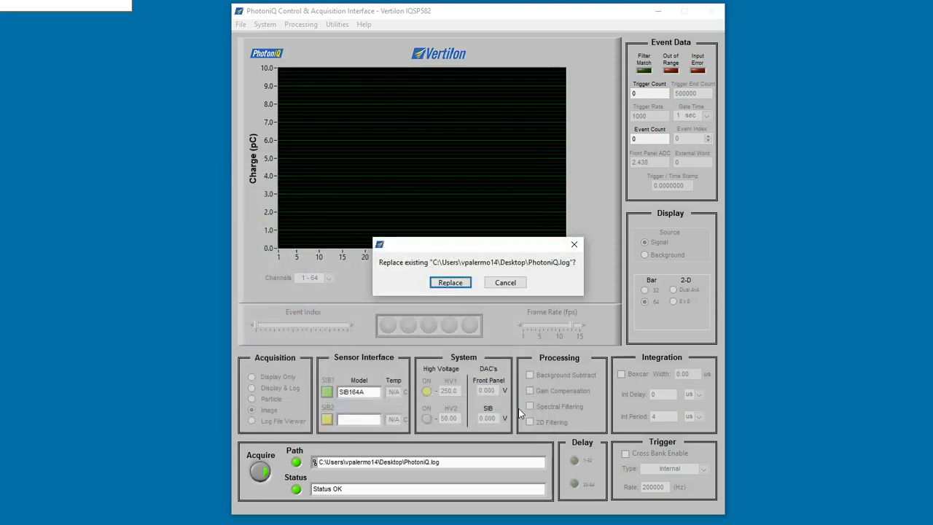
pyautogui.click(456, 286)
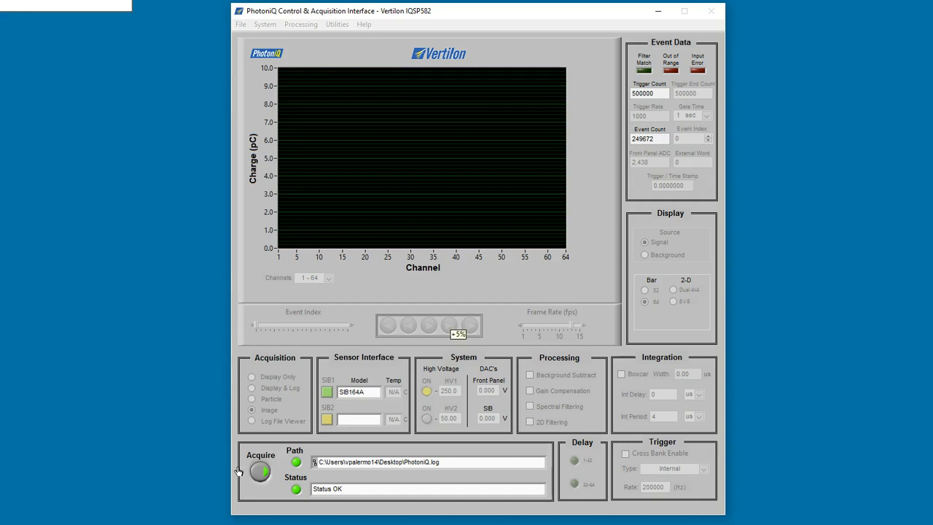
pyautogui.click(261, 473)
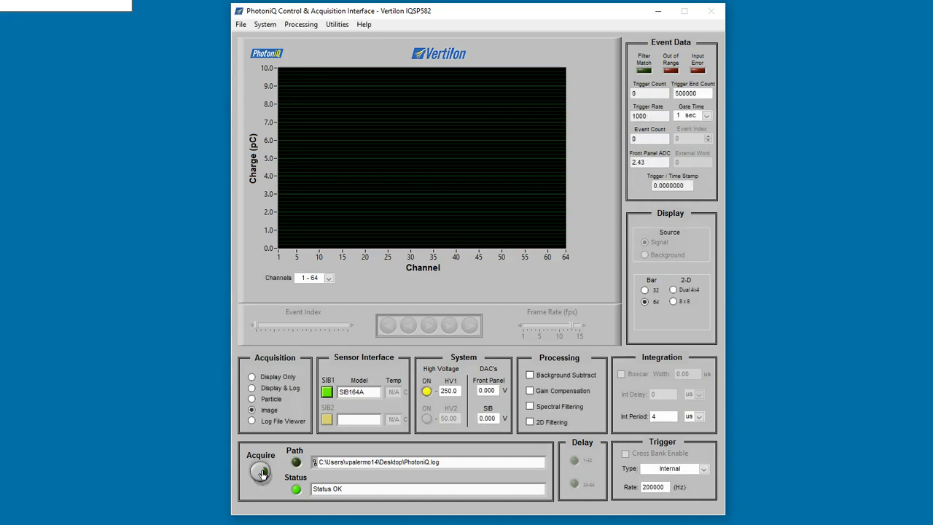
# Step: Open the newly recorded PhotoniQ.log in the Log File Viewer with the 64-channel bar graph
pyautogui.click(251, 421)
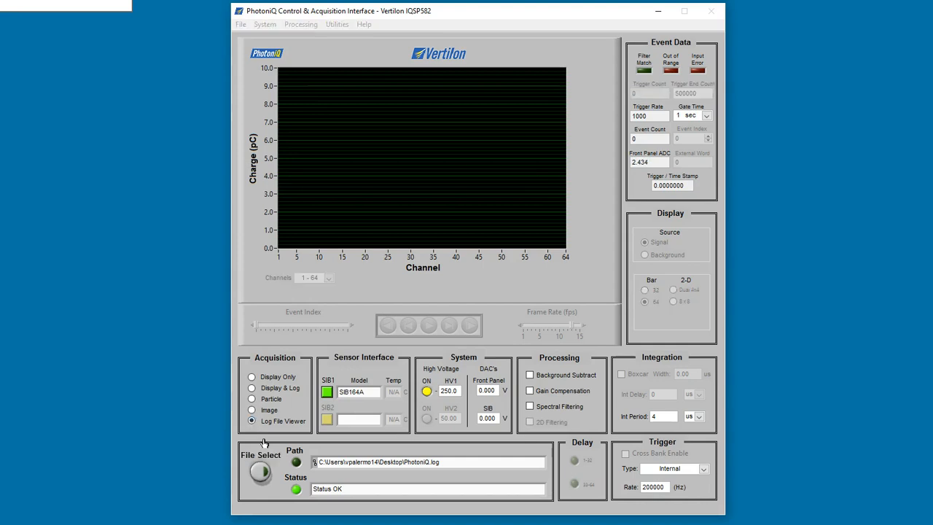
pyautogui.click(267, 474)
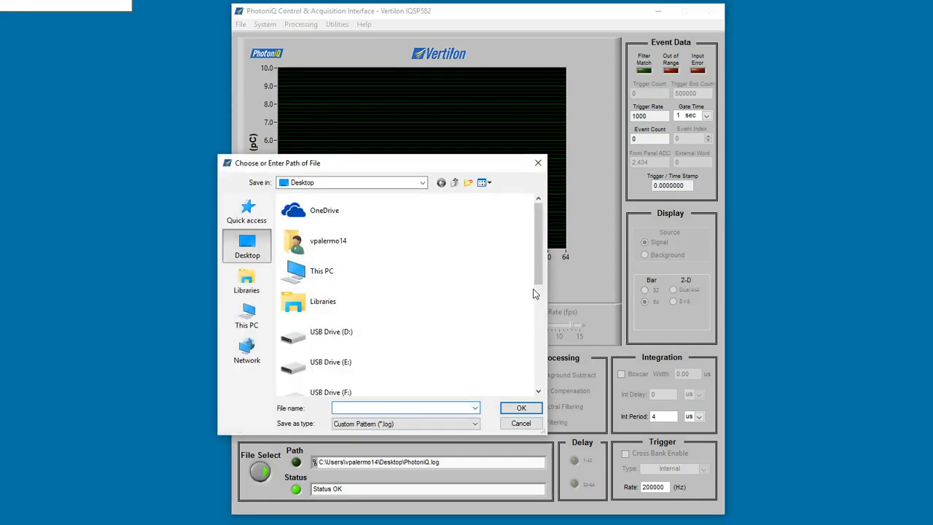
pyautogui.moveTo(539, 288); pyautogui.dragTo(543, 382)
pyautogui.click(339, 379)
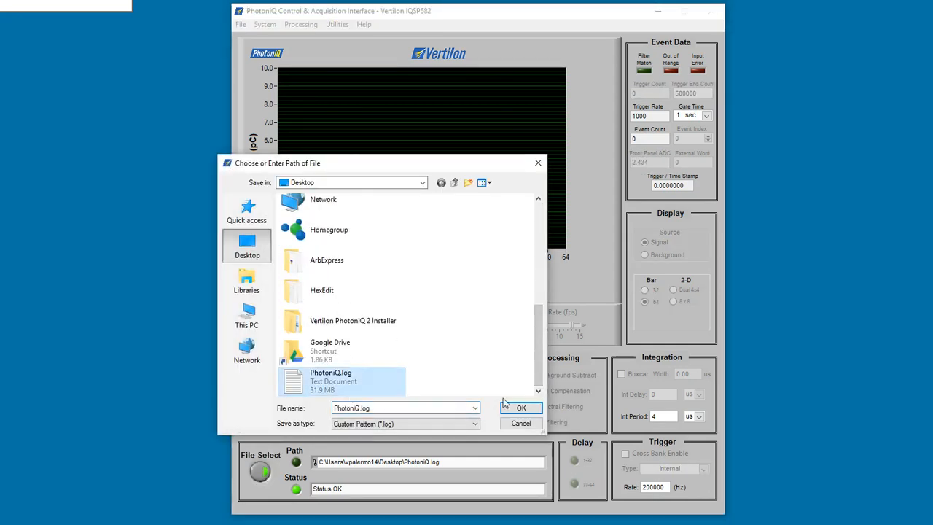
pyautogui.click(522, 408)
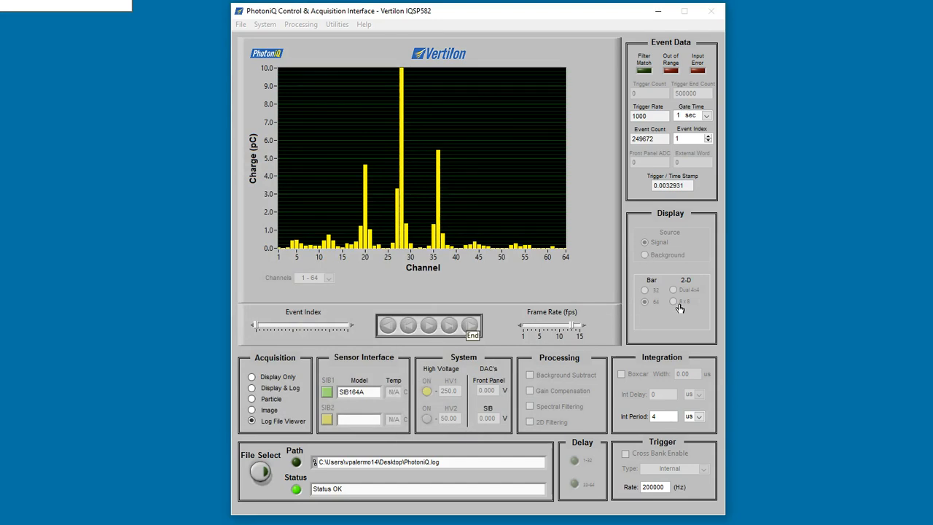
pyautogui.click(268, 473)
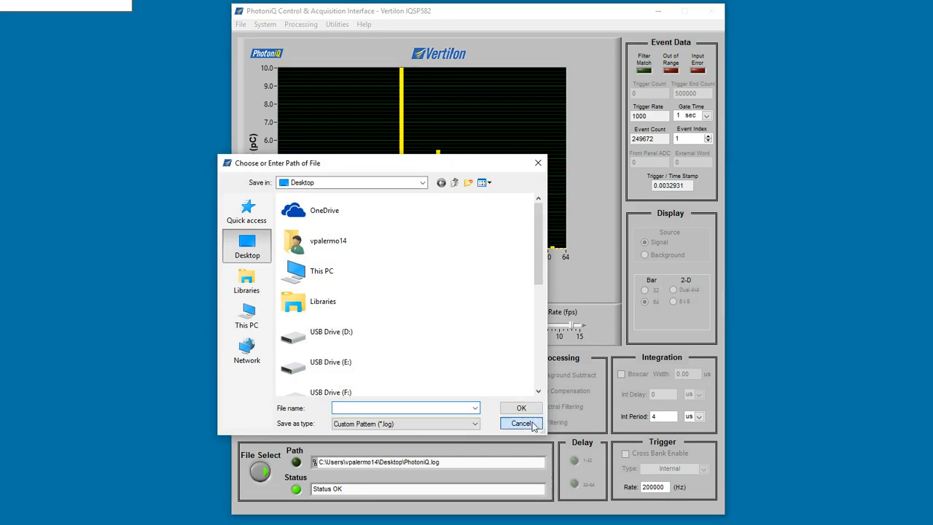
pyautogui.click(521, 424)
# Step: Switch to the 8 x 8 display in Display Only mode and reopen PhotoniQ.log in the Log File Viewer
pyautogui.click(269, 378)
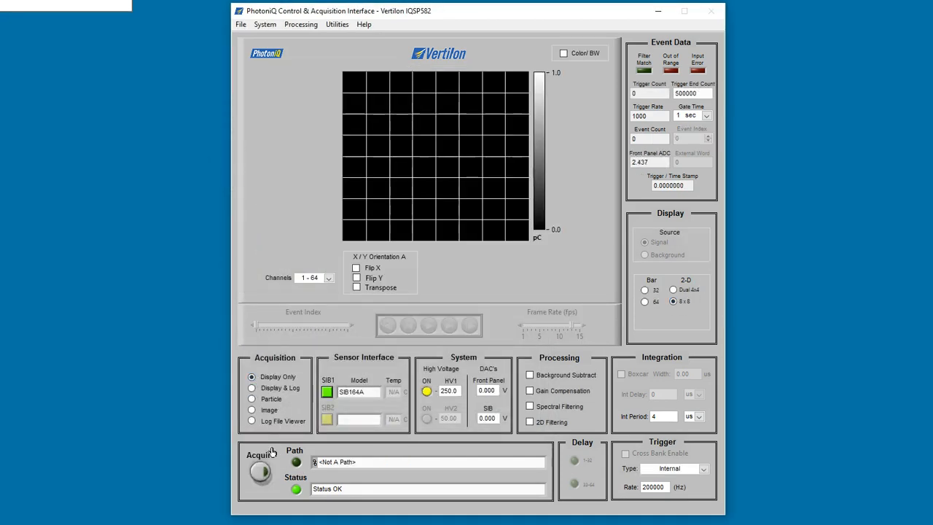
pyautogui.click(252, 421)
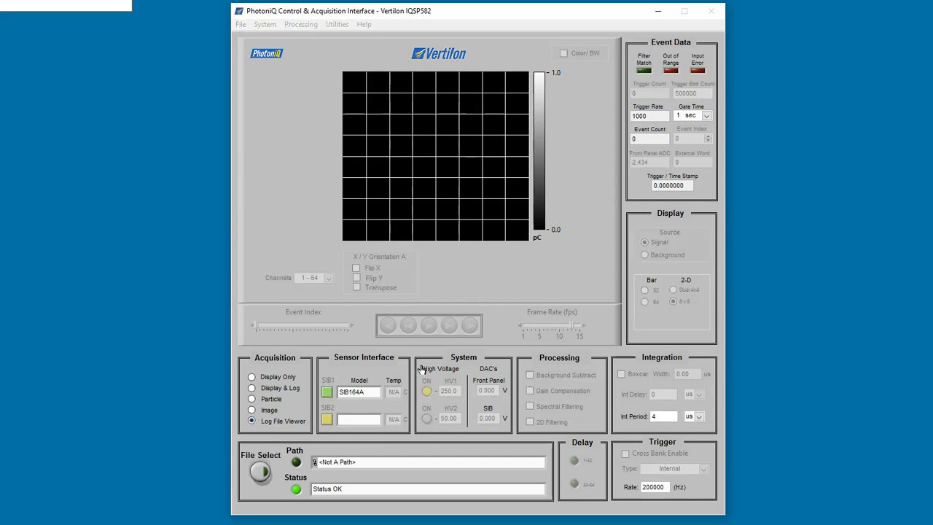
pyautogui.click(262, 475)
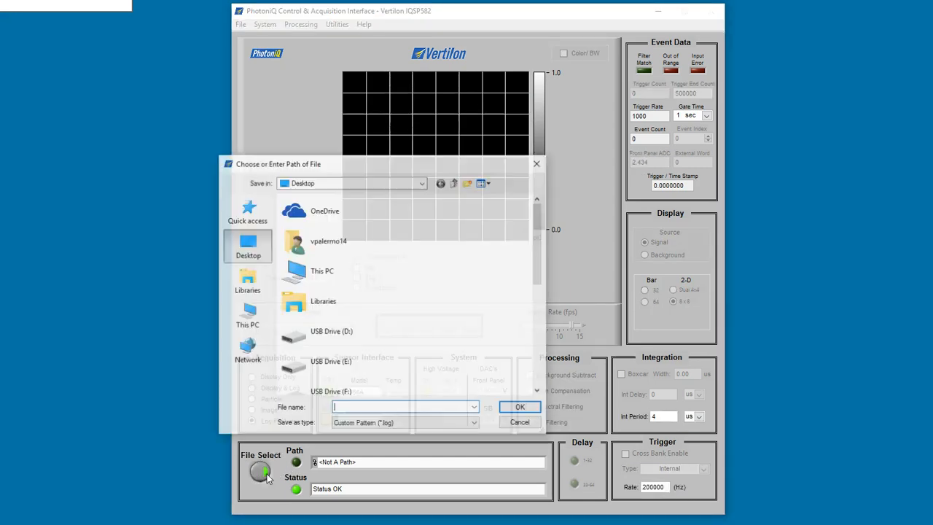
pyautogui.moveTo(537, 280); pyautogui.dragTo(537, 381)
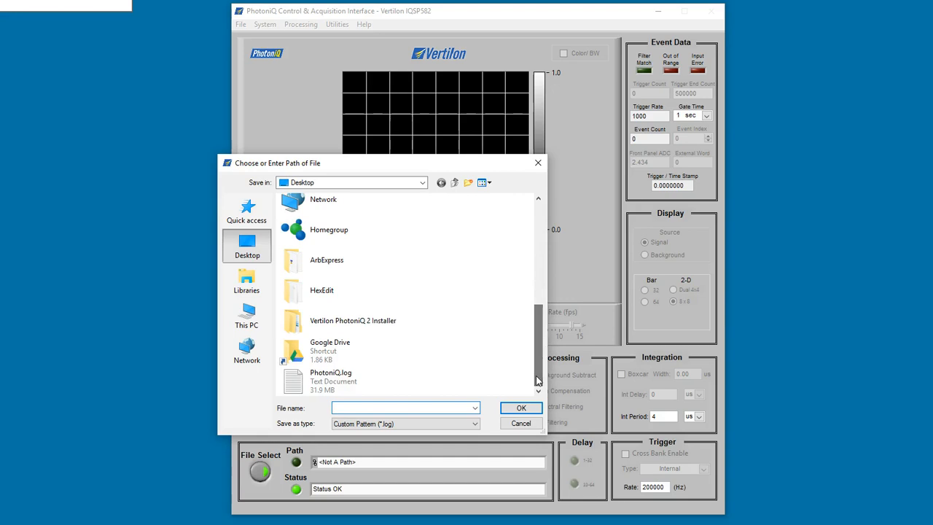
pyautogui.click(332, 383)
pyautogui.click(521, 408)
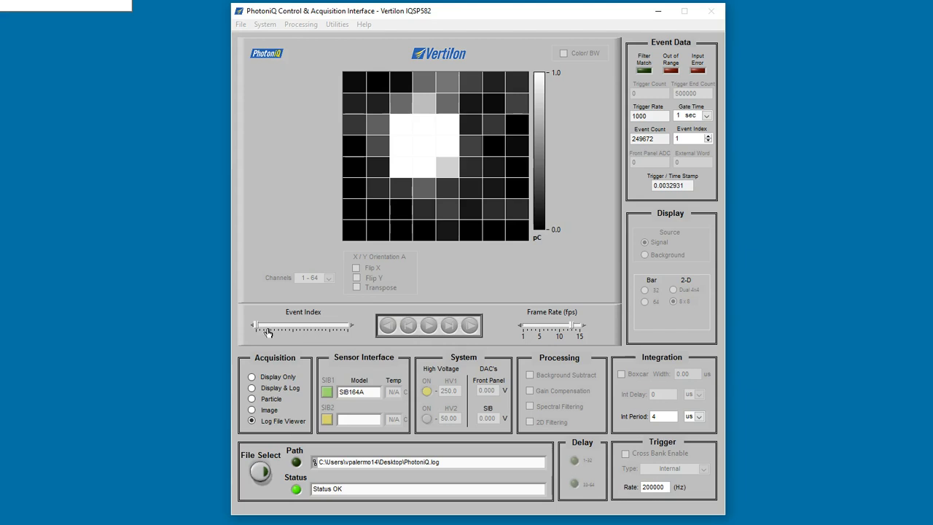
# Step: Play back the logged 8 x 8 images from about event 38000 and lower the frame rate to about 6 fps
pyautogui.moveTo(259, 328); pyautogui.dragTo(268, 327)
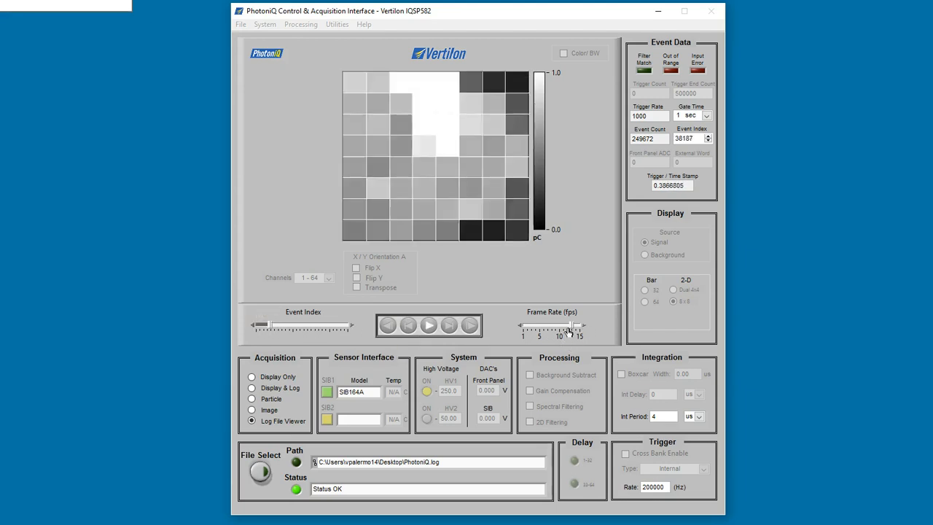
pyautogui.moveTo(570, 332); pyautogui.dragTo(546, 315)
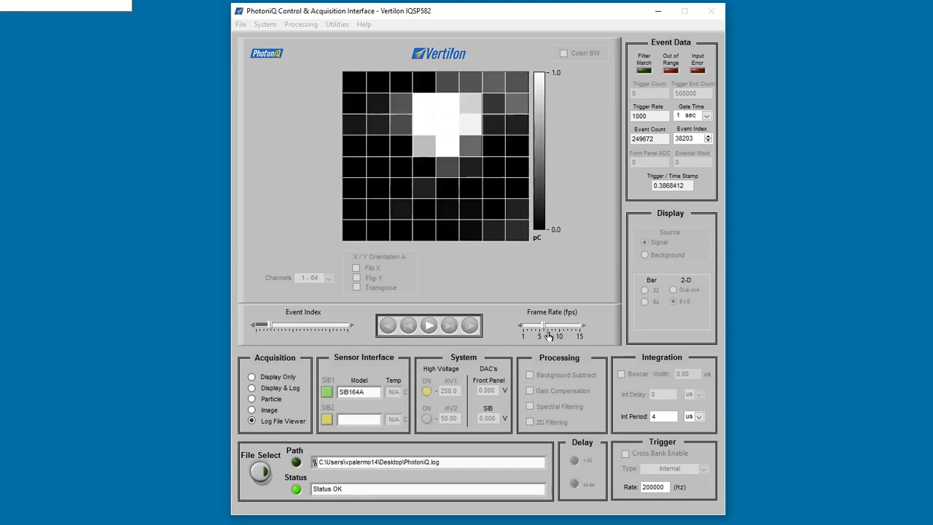